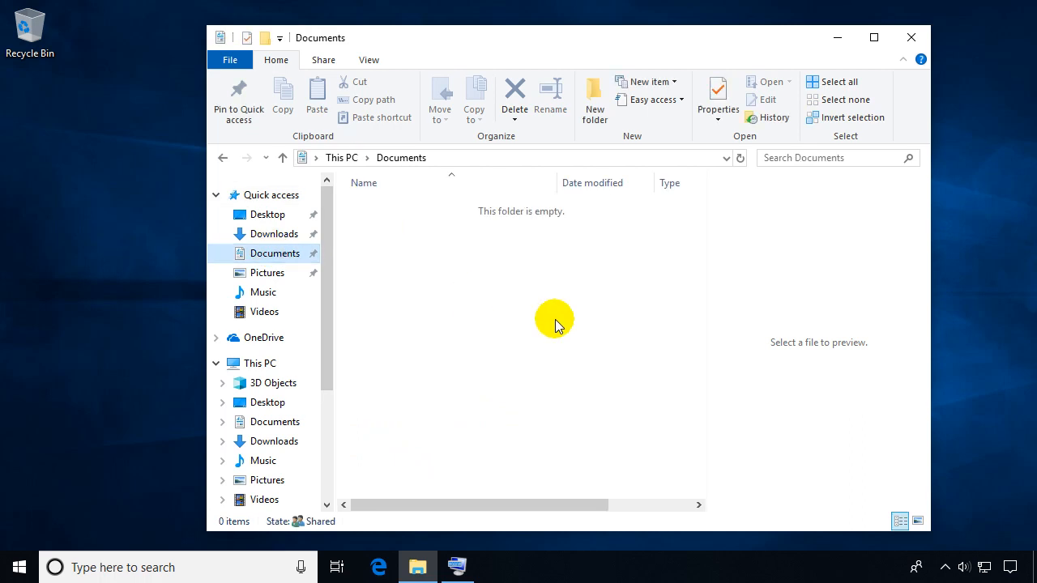
# Step: Create a new text document named file.txt in the Documents folder
pyautogui.rightClick(430, 243)
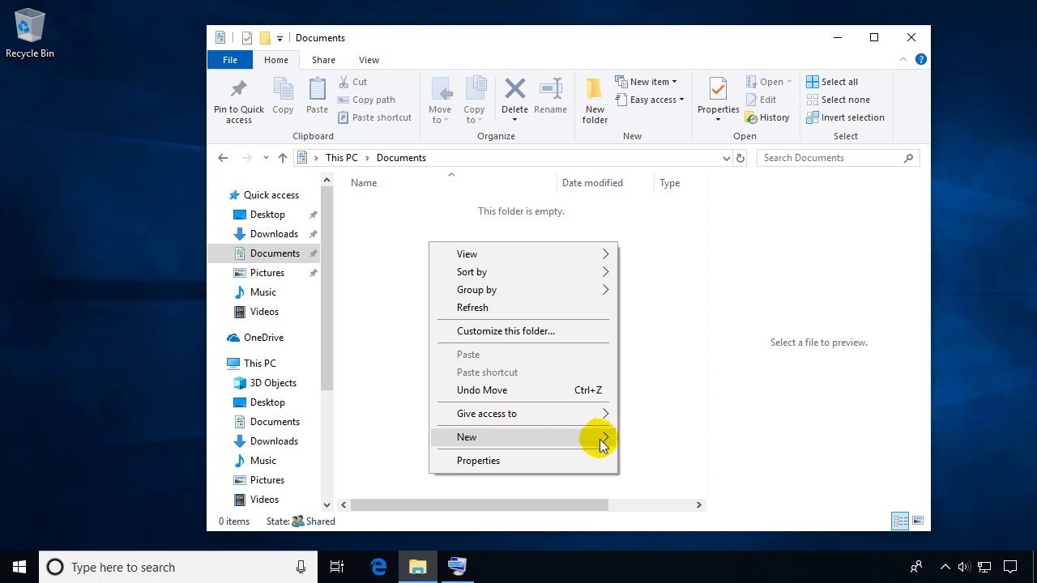
pyautogui.click(571, 439)
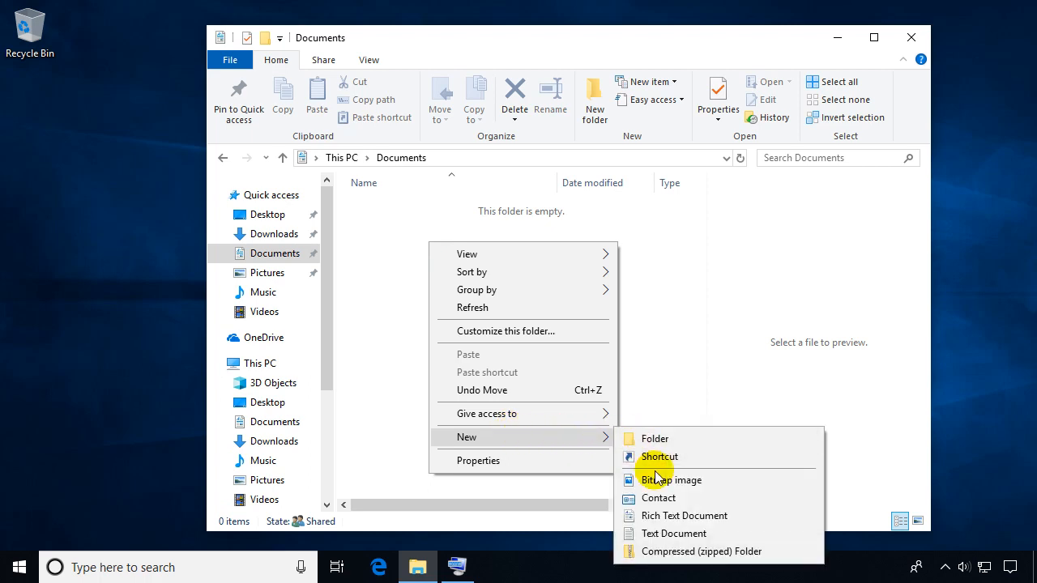
pyautogui.click(678, 533)
pyautogui.write('fil.txt')
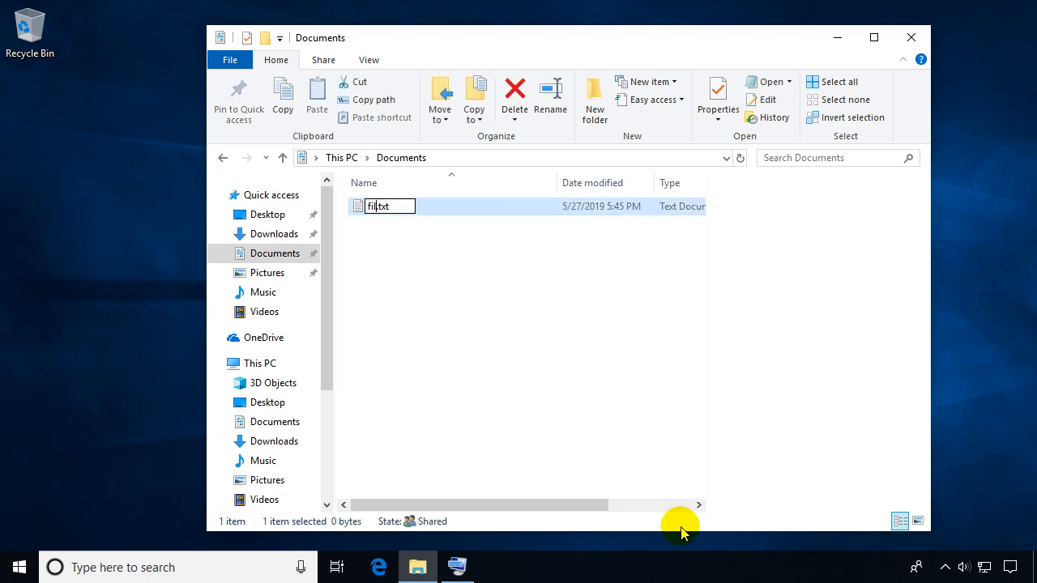
pyautogui.press('Return')
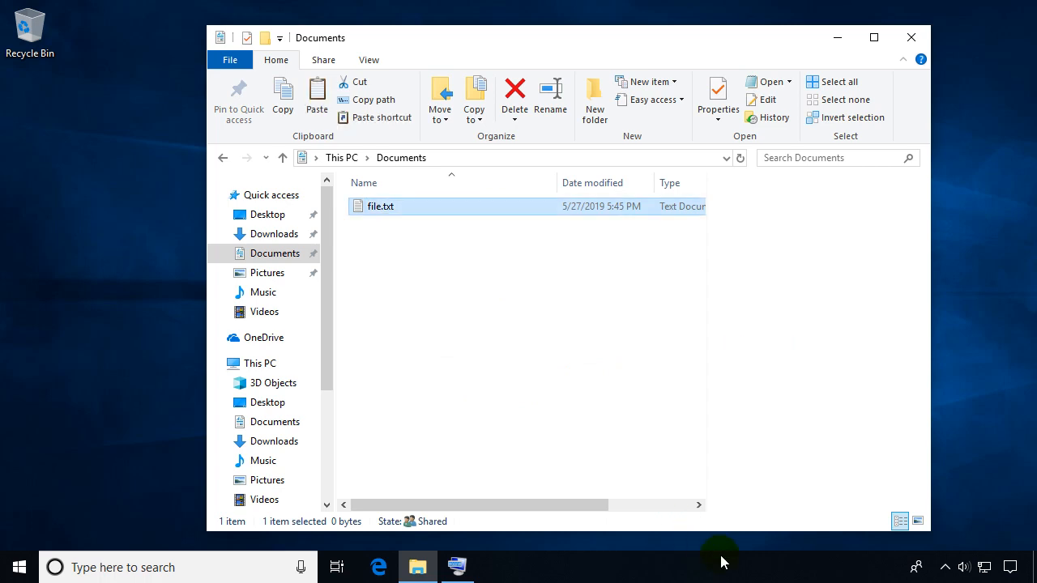
# Step: Paste three copies of file.txt into the Documents folder
pyautogui.hotkey('ctrl', 'v')
pyautogui.hotkey('ctrl', 'v')
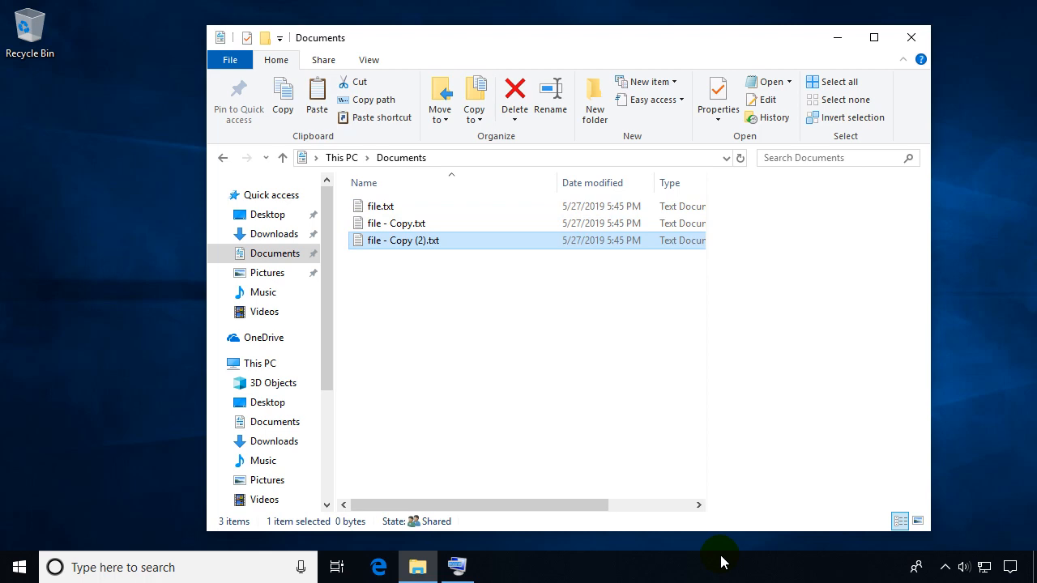
pyautogui.hotkey('ctrl', 'v')
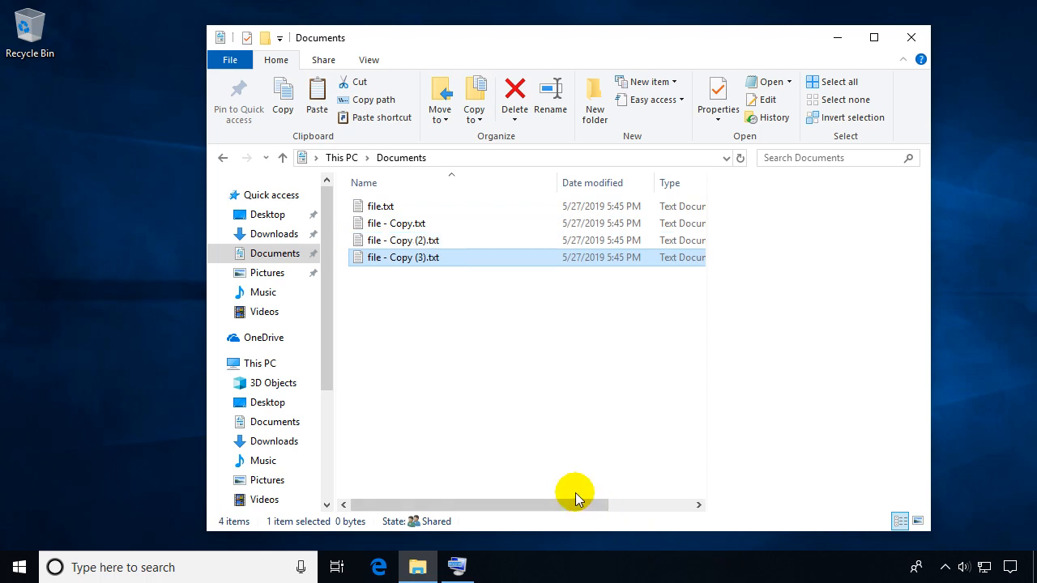
# Step: Bring up the On-Screen Keyboard and use it to delete file.txt and file - Copy.txt to the Recycle Bin, one at a time
pyautogui.click(394, 205)
pyautogui.click(458, 567)
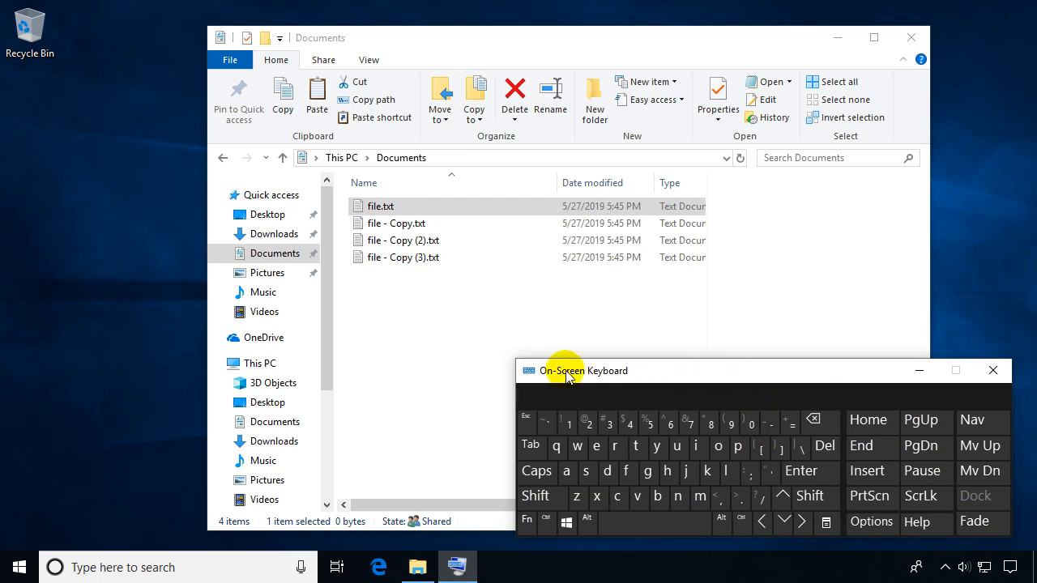
pyautogui.click(825, 452)
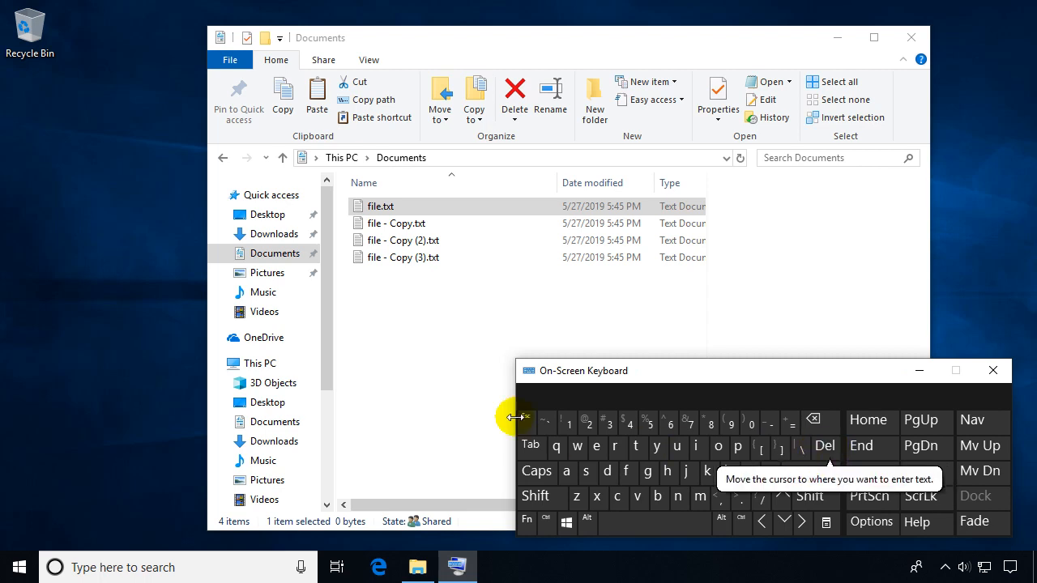
pyautogui.click(409, 206)
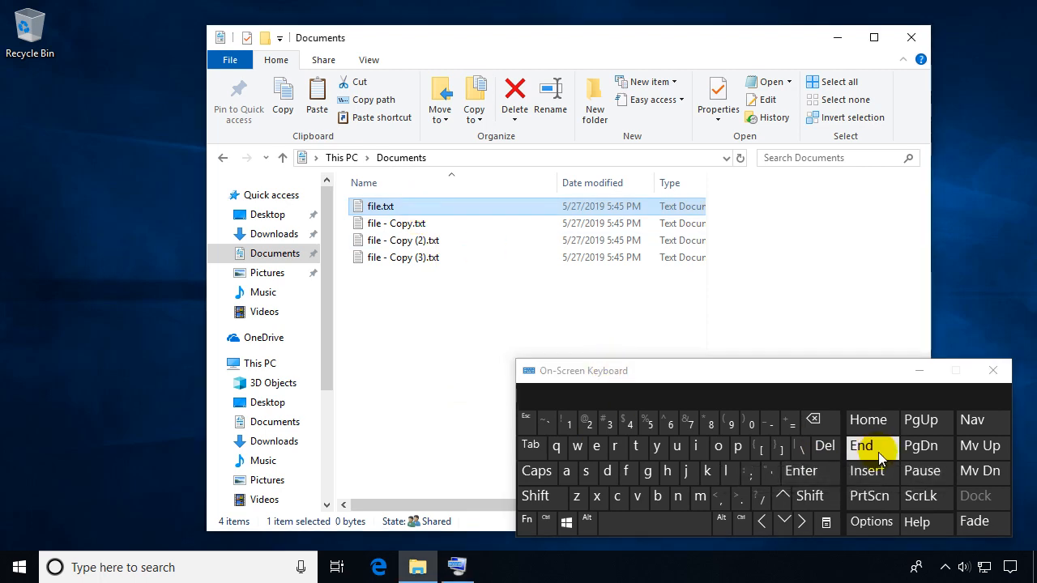
pyautogui.click(826, 449)
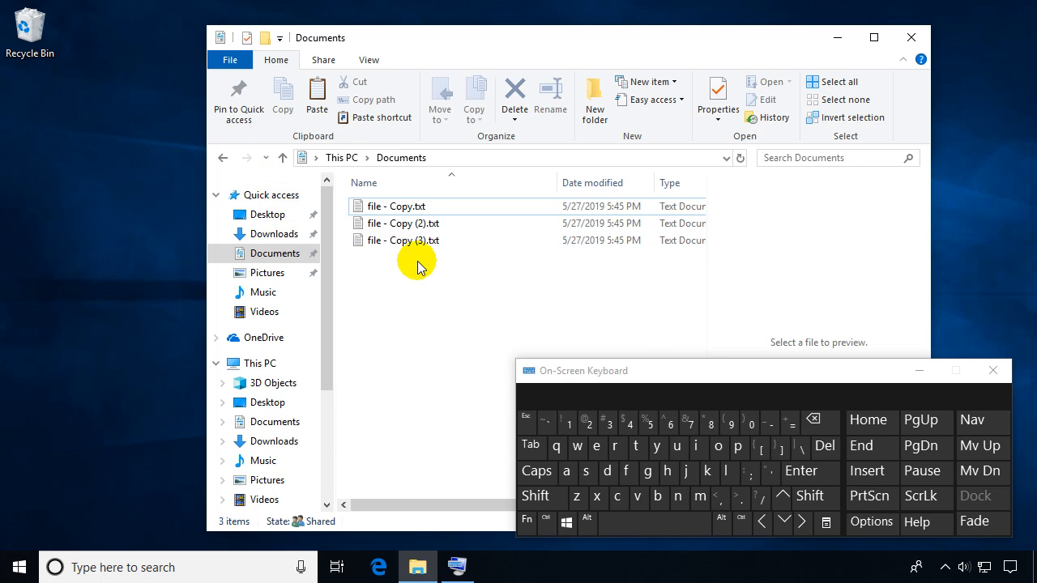
pyautogui.click(400, 205)
pyautogui.click(825, 451)
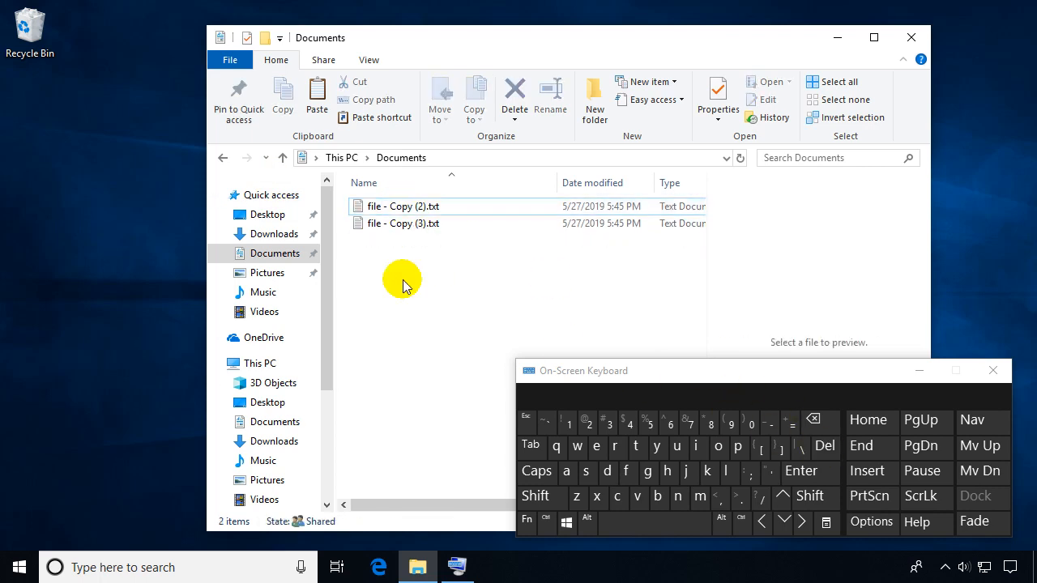
# Step: Permanently delete file - Copy (3).txt with the On-Screen Keyboard, bypassing the Recycle Bin
pyautogui.click(413, 207)
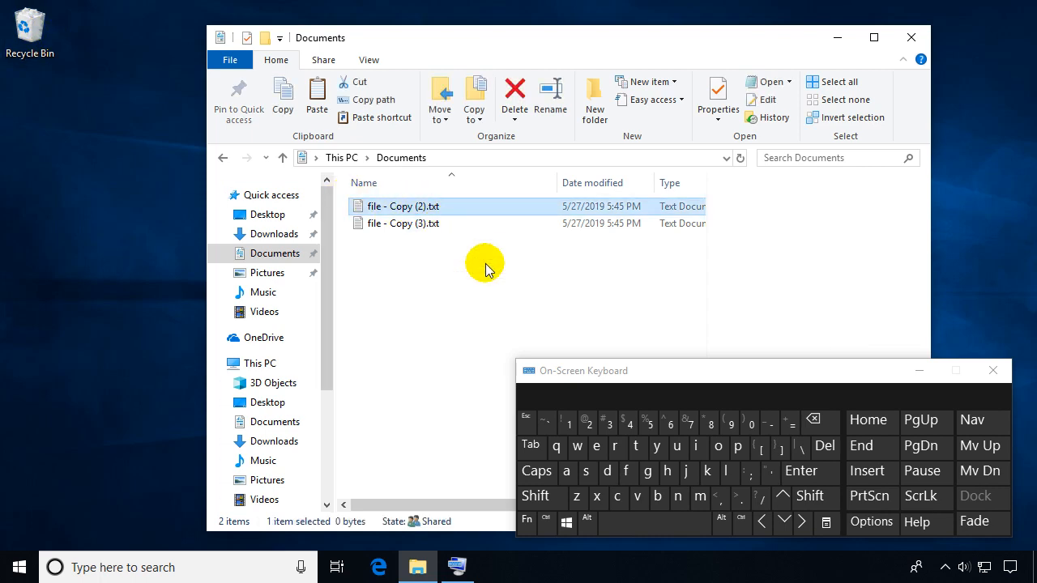
pyautogui.click(422, 224)
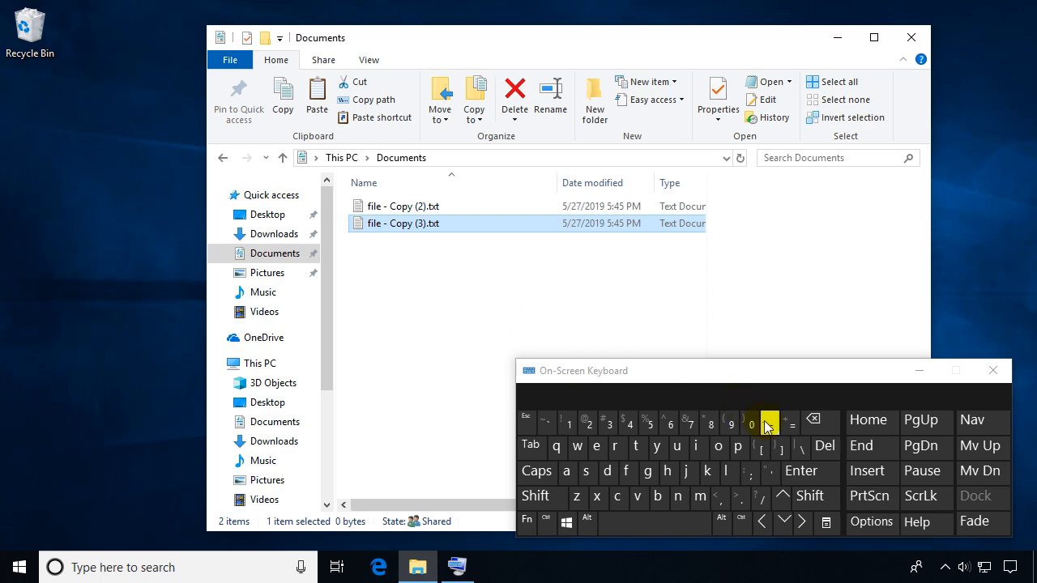
pyautogui.click(535, 496)
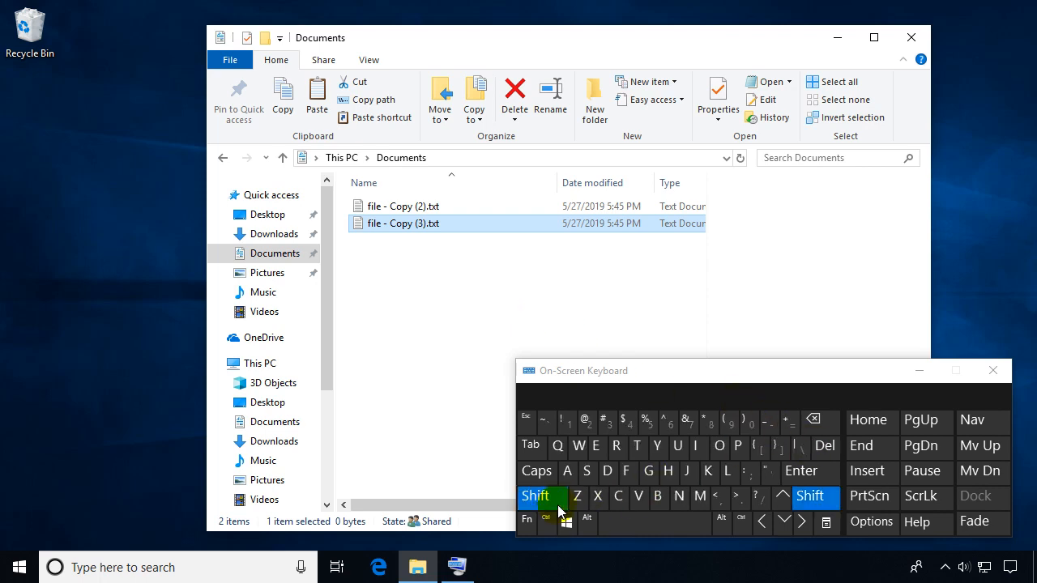
pyautogui.click(829, 443)
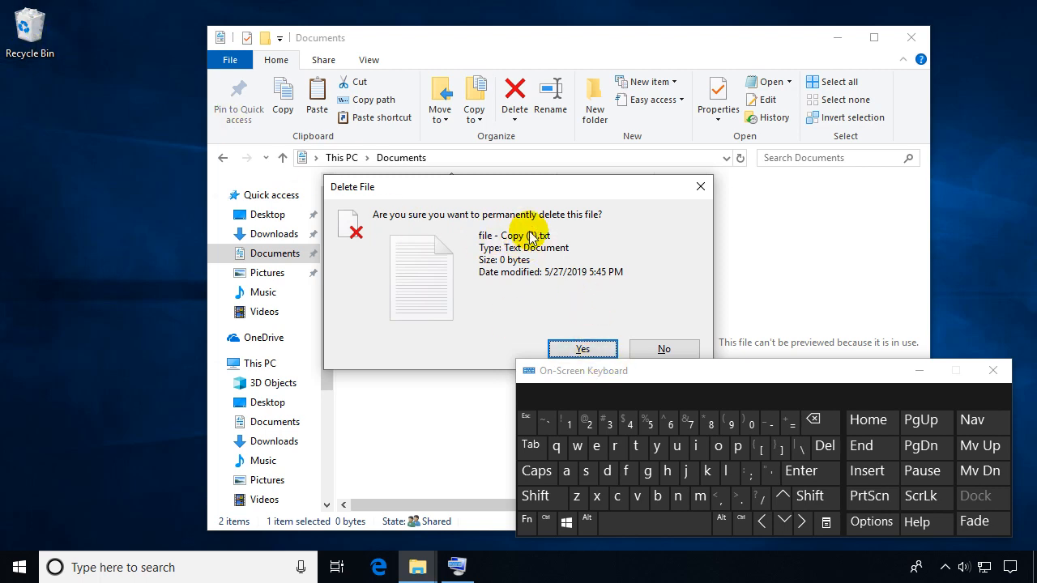
pyautogui.click(594, 353)
# Step: Delete file - Copy (2).txt to the Recycle Bin and minimize the On-Screen Keyboard
pyautogui.click(416, 210)
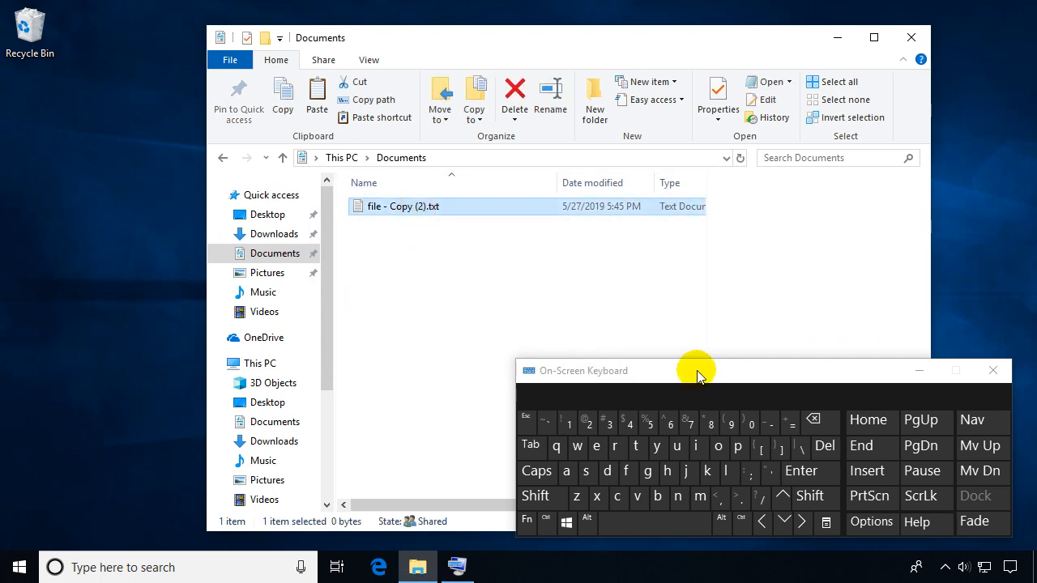
pyautogui.click(825, 447)
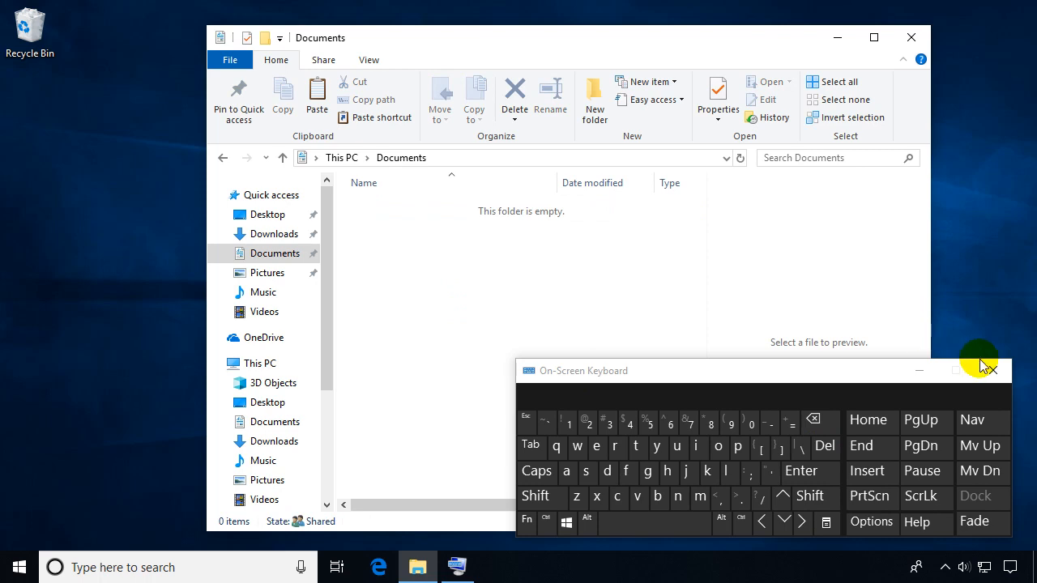
pyautogui.click(918, 370)
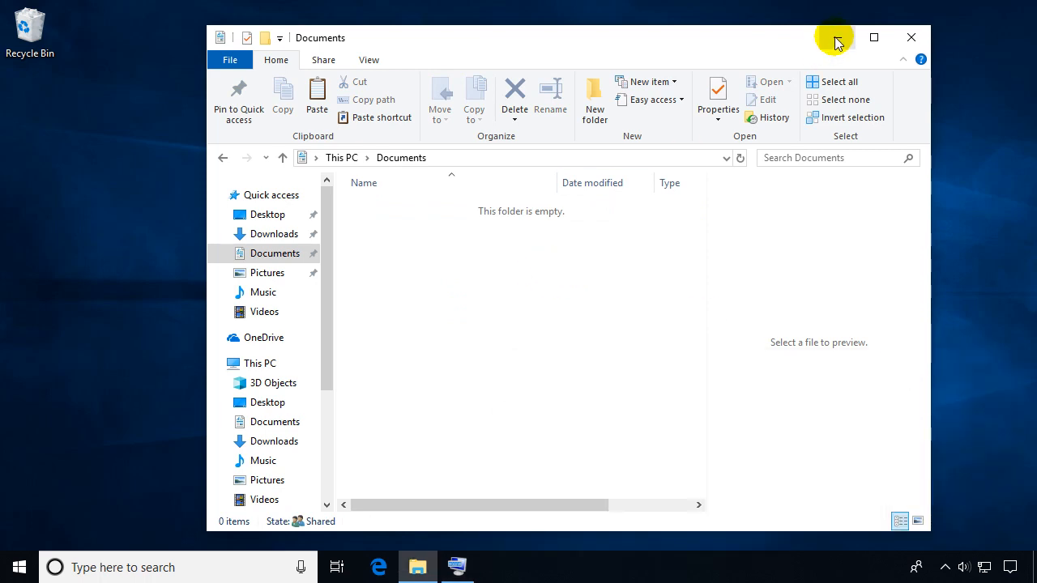
# Step: Minimize the Documents window and restore only file - Copy.txt from the Recycle Bin
pyautogui.click(842, 40)
pyautogui.click(417, 567)
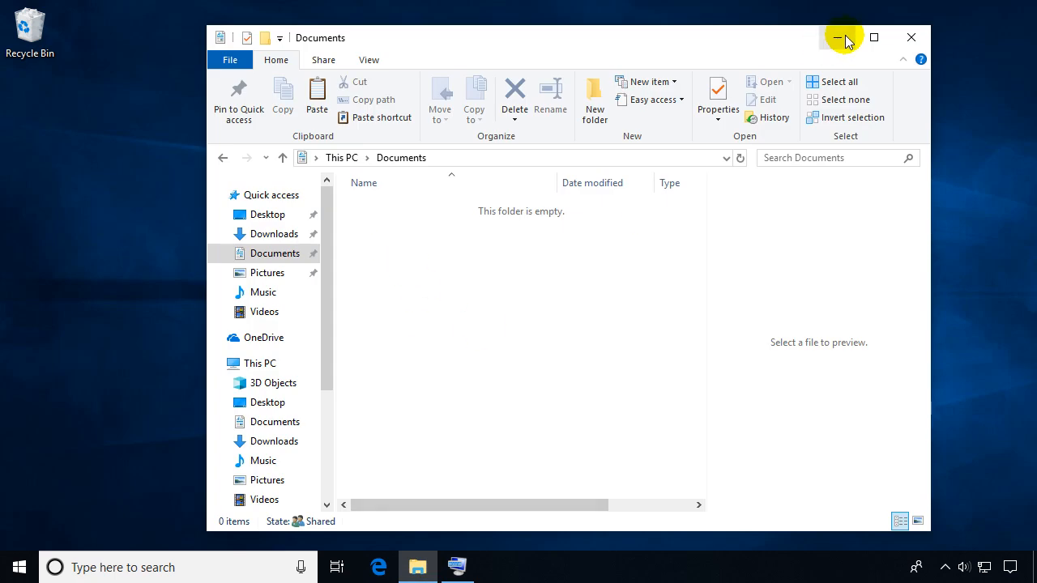
pyautogui.click(837, 38)
pyautogui.doubleClick(31, 33)
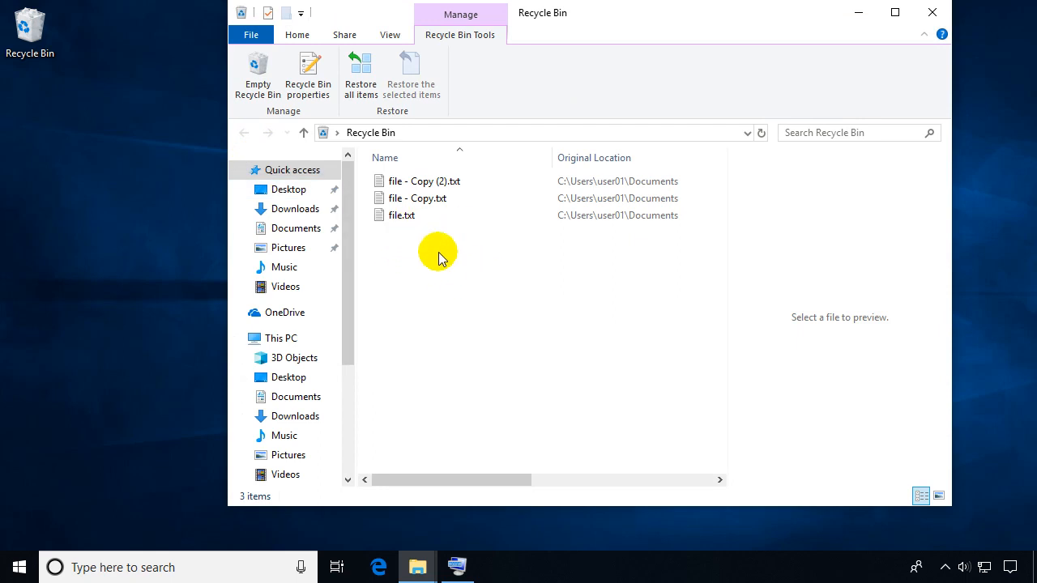
pyautogui.click(416, 200)
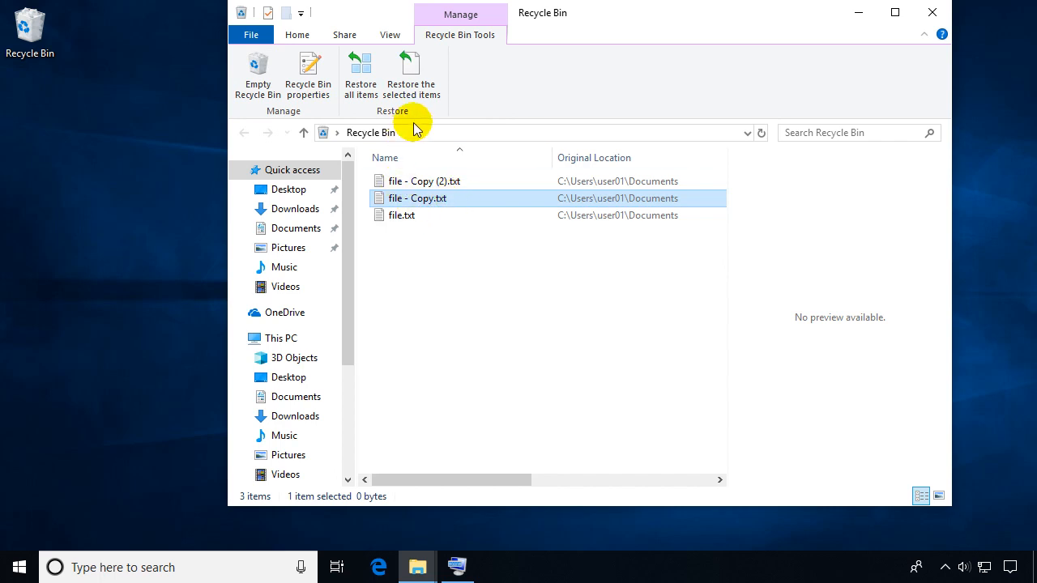
pyautogui.click(409, 72)
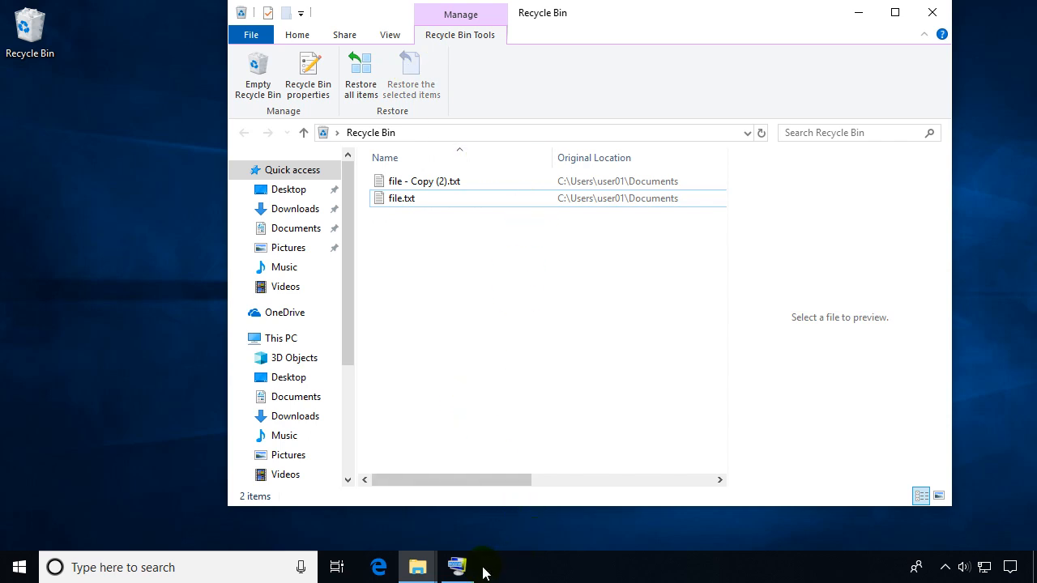
# Step: Arrange the Documents and Recycle Bin windows so both file lists show, and restore file - Copy (2).txt from the Recycle Bin
pyautogui.click(419, 570)
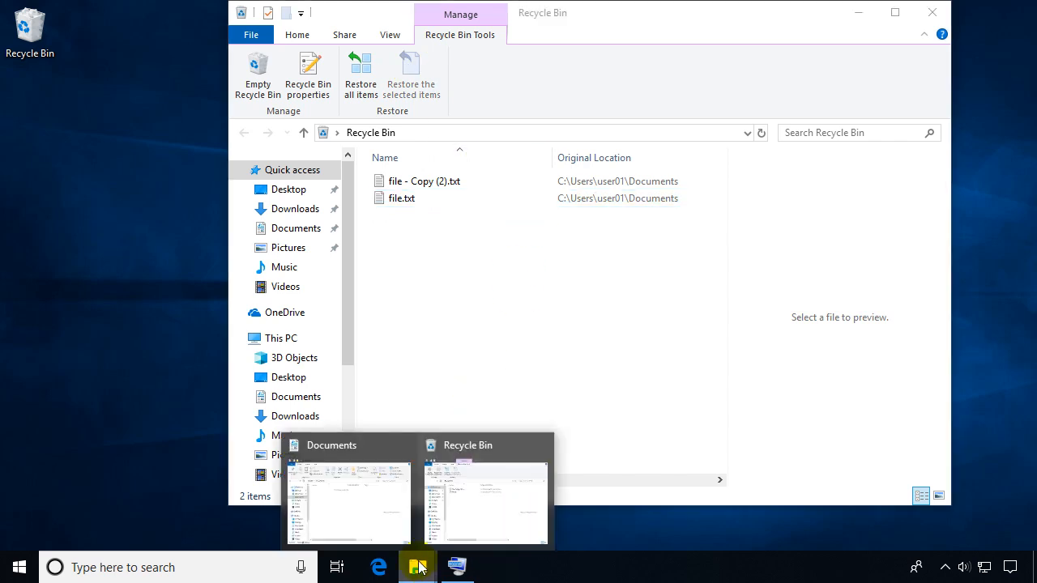
pyautogui.click(358, 519)
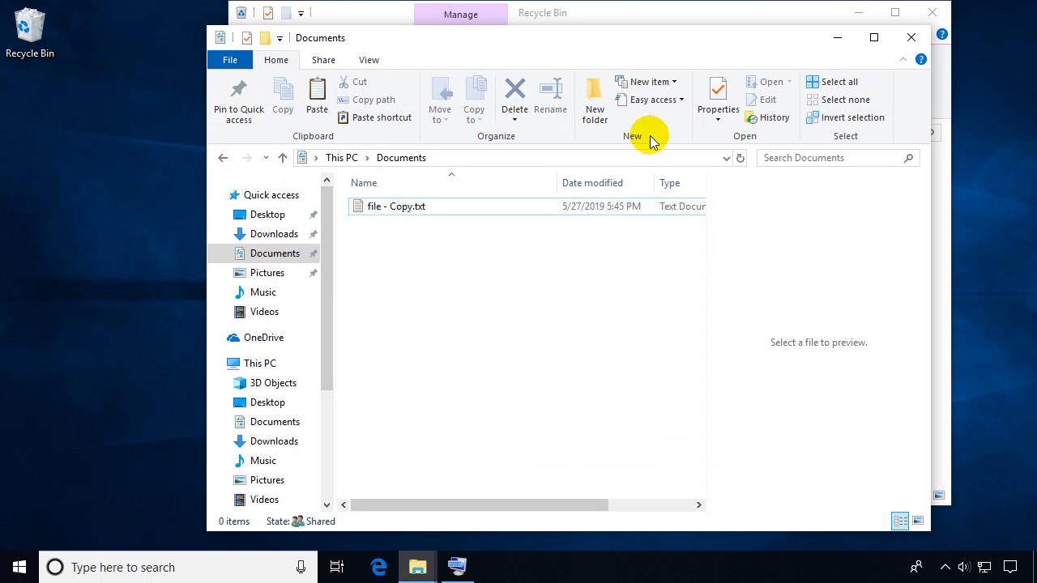
pyautogui.moveTo(734, 49); pyautogui.dragTo(579, 53)
pyautogui.moveTo(654, 23); pyautogui.dragTo(741, 23)
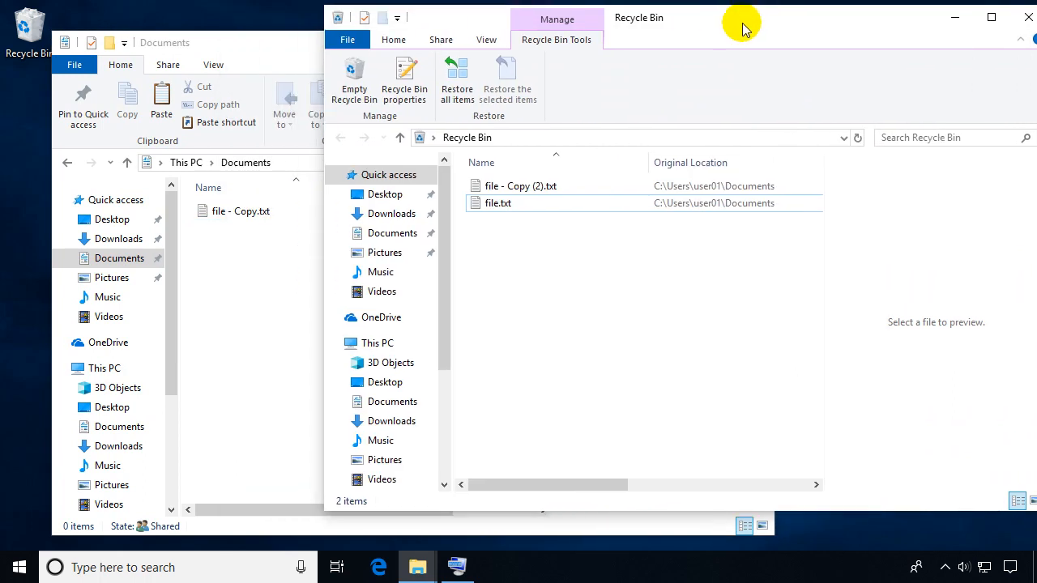
pyautogui.rightClick(522, 188)
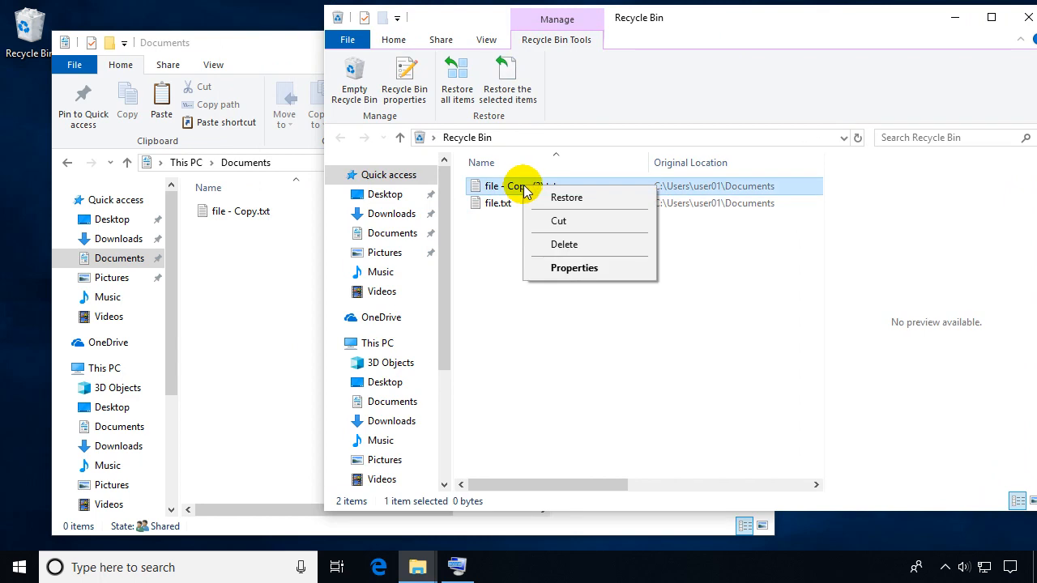
pyautogui.click(565, 198)
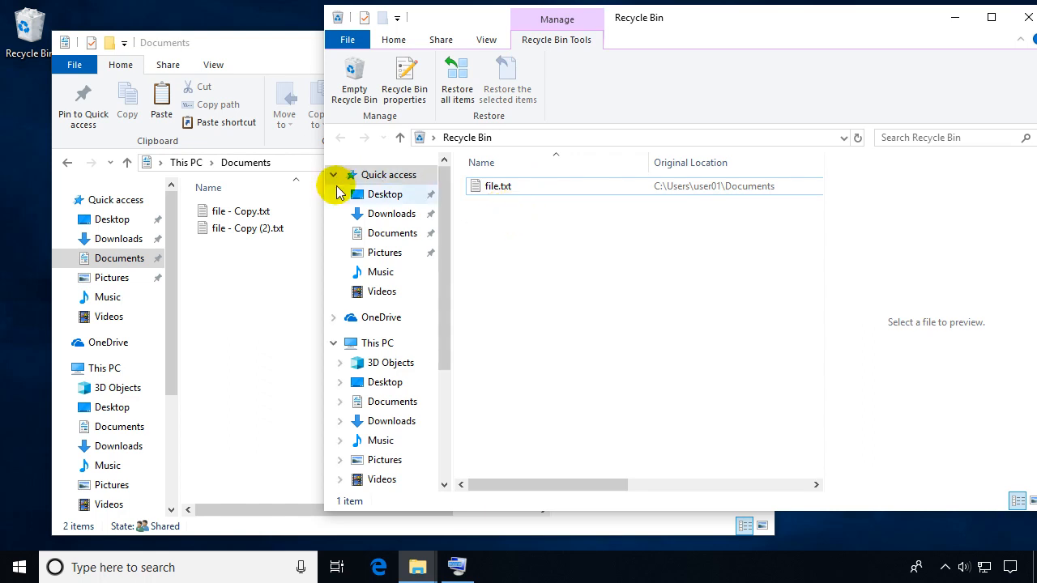
# Step: Delete both restored copies, file - Copy.txt and file - Copy (2).txt, from Documents together
pyautogui.click(216, 262)
pyautogui.moveTo(217, 262); pyautogui.dragTo(268, 224)
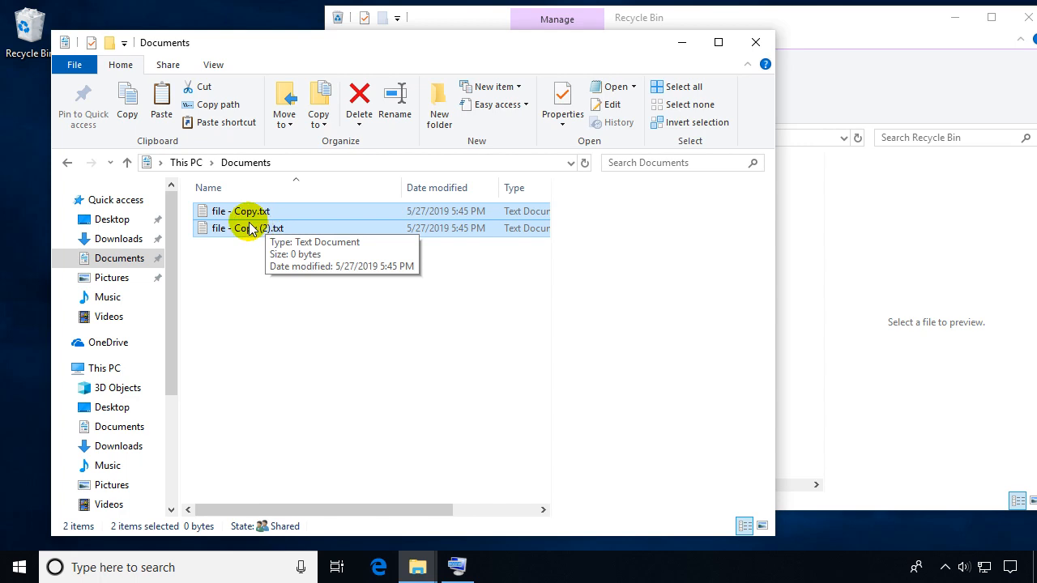
pyautogui.press('Delete')
# Step: Restore all items from the Recycle Bin at once
pyautogui.click(888, 230)
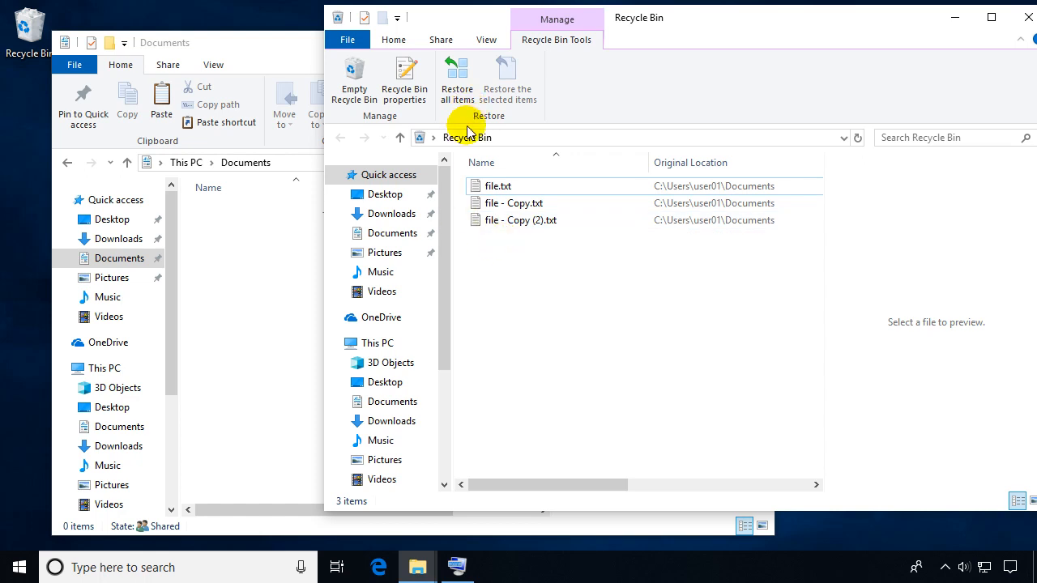
pyautogui.click(459, 86)
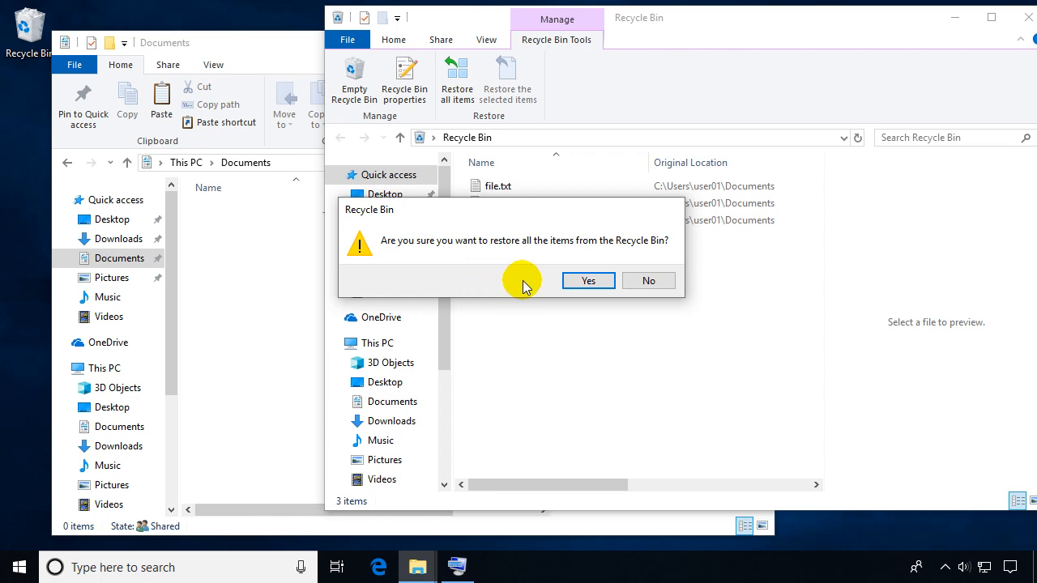
pyautogui.click(592, 287)
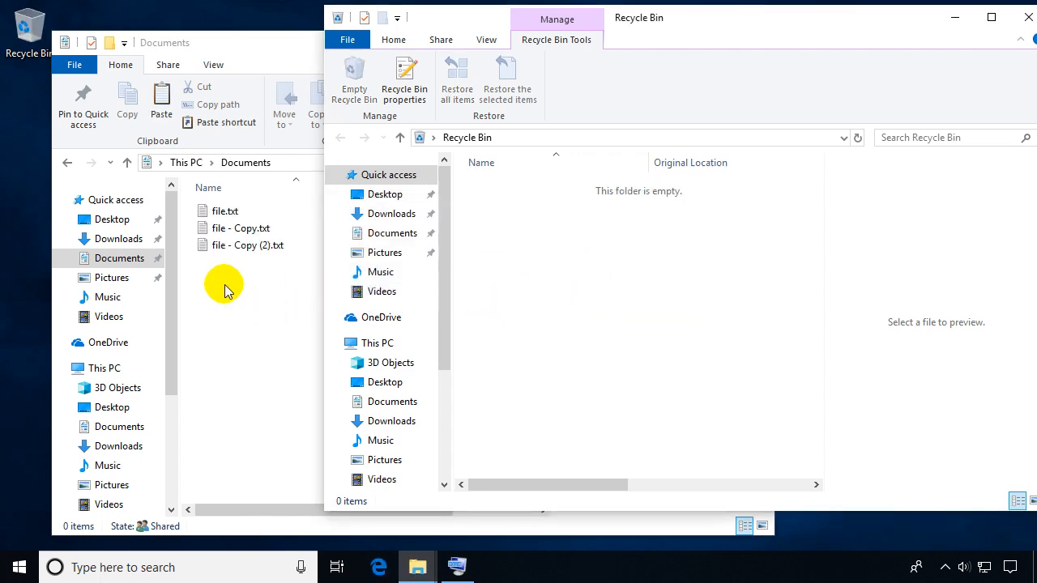
# Step: Delete file - Copy.txt and file - Copy (2).txt from Documents, keeping file.txt
pyautogui.click(219, 289)
pyautogui.moveTo(219, 289); pyautogui.dragTo(279, 233)
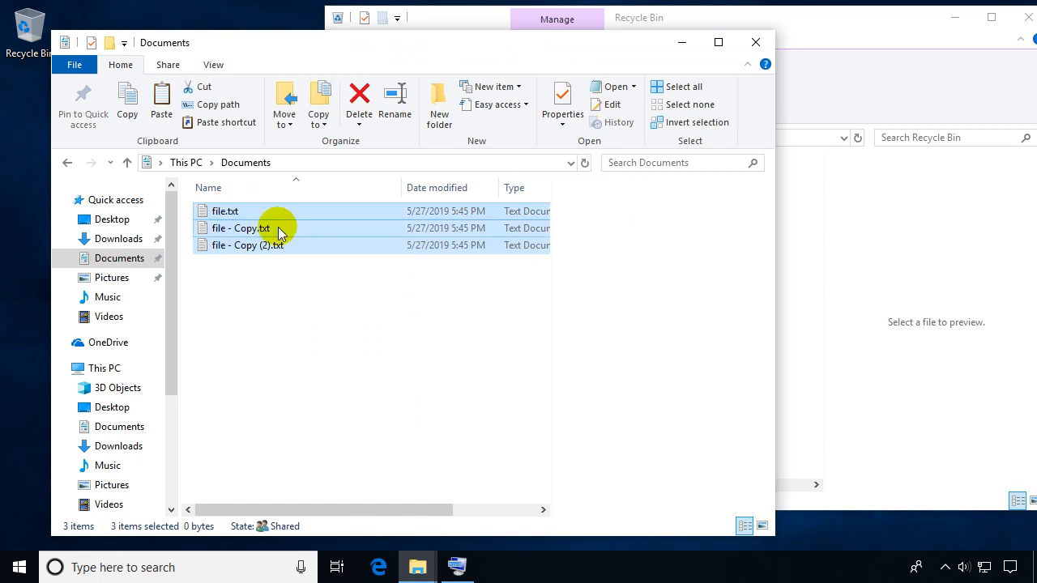
pyautogui.moveTo(247, 276); pyautogui.dragTo(266, 231)
pyautogui.press('Delete')
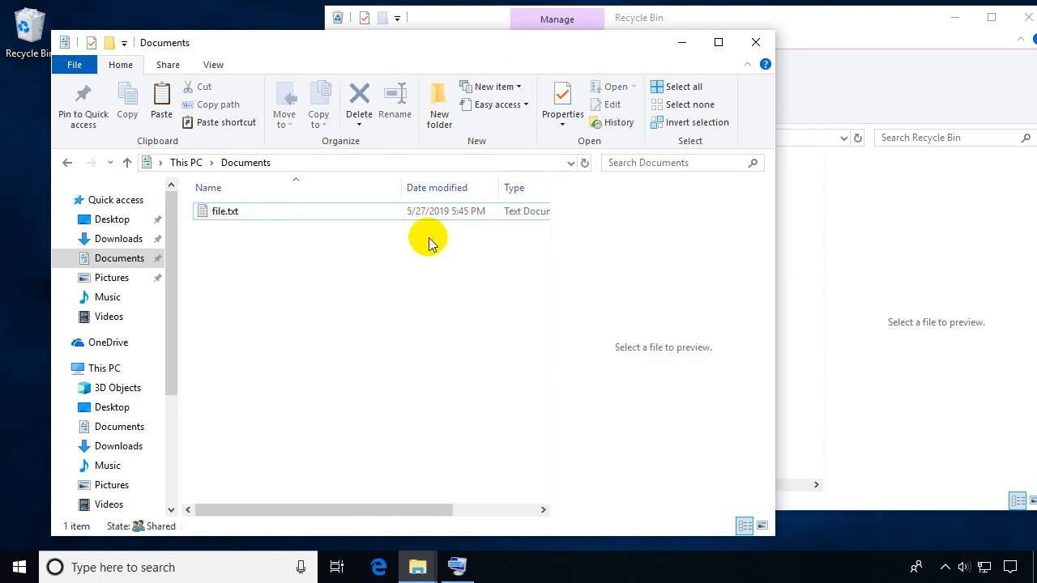
# Step: Empty the Recycle Bin from its window, permanently deleting both file copies, and close the window
pyautogui.click(861, 219)
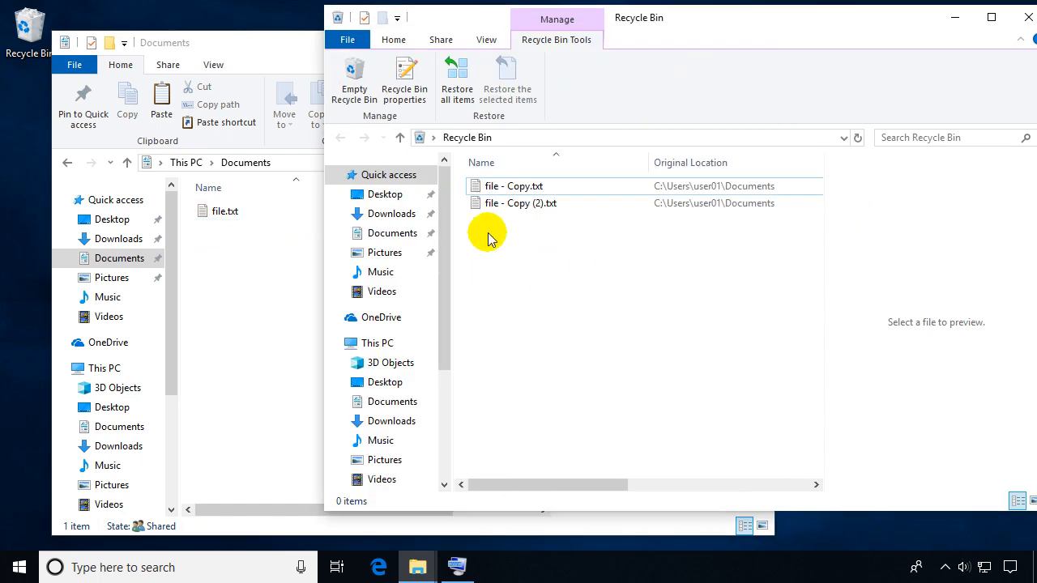
pyautogui.click(351, 75)
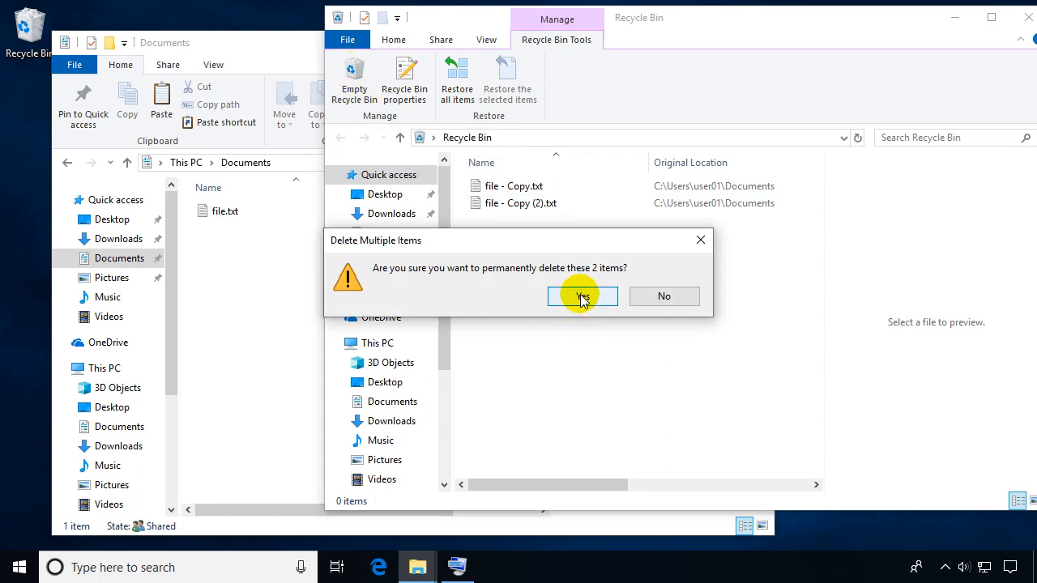
pyautogui.click(582, 297)
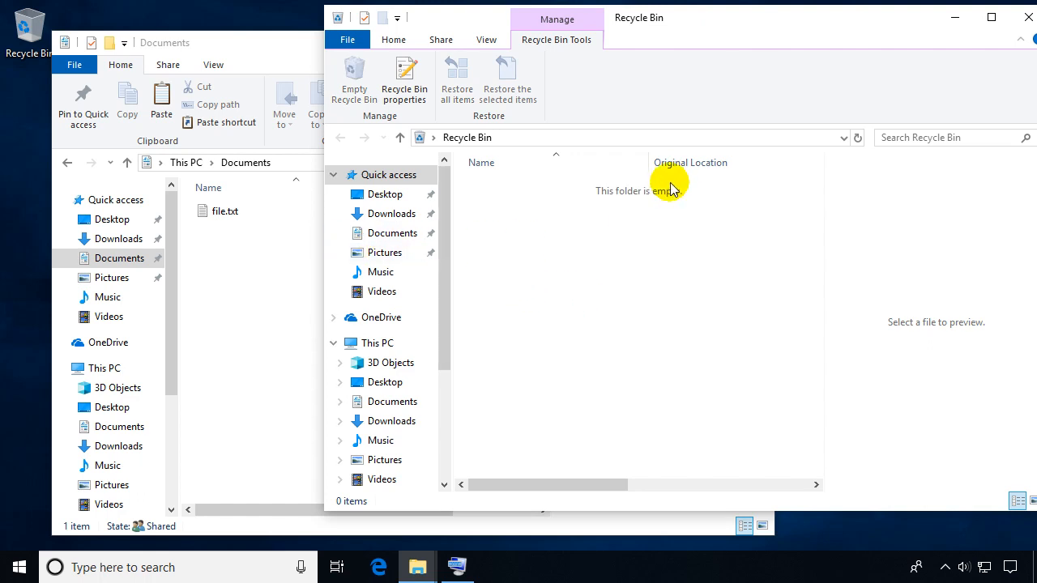
pyautogui.click(1022, 20)
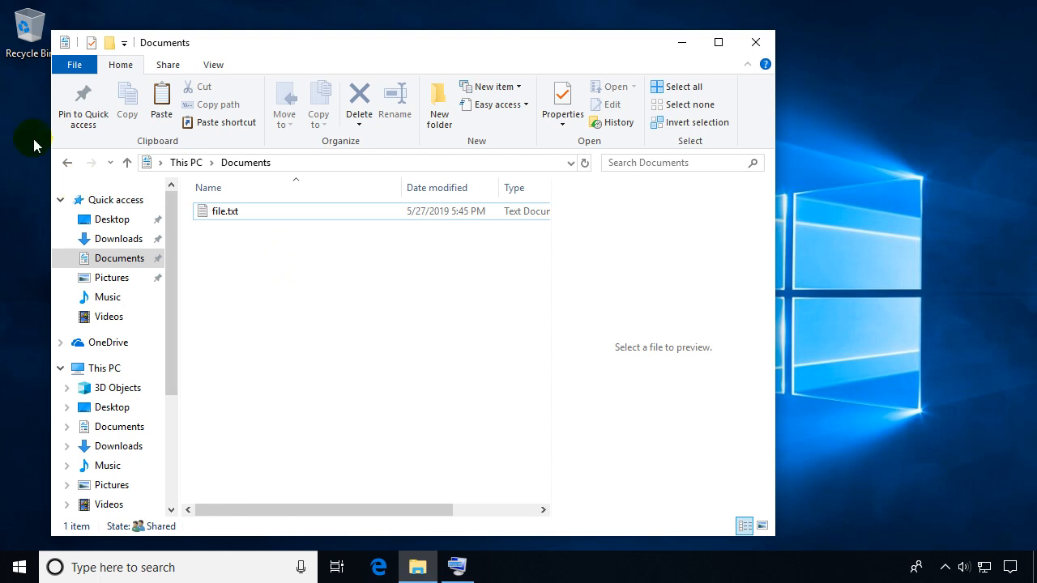
# Step: Reopen the Recycle Bin to check its contents, close it, and view the commands offered for its desktop icon
pyautogui.click(26, 36)
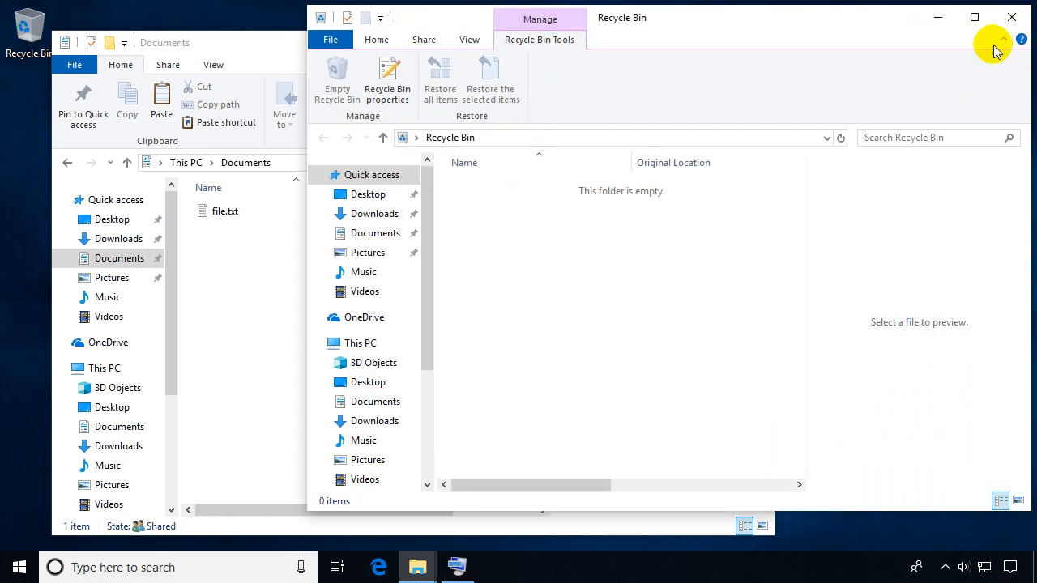
pyautogui.click(1004, 19)
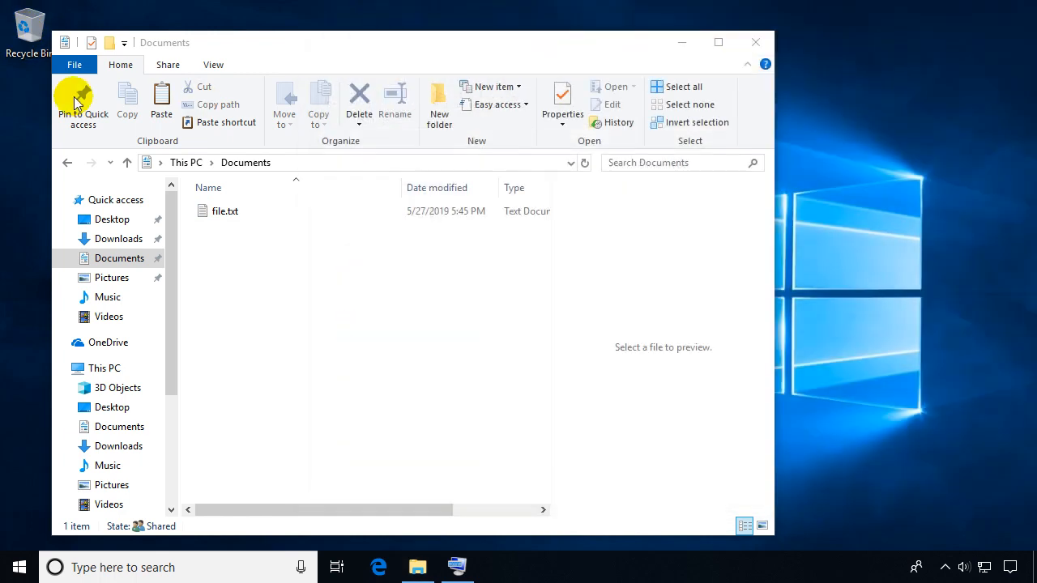
pyautogui.rightClick(30, 33)
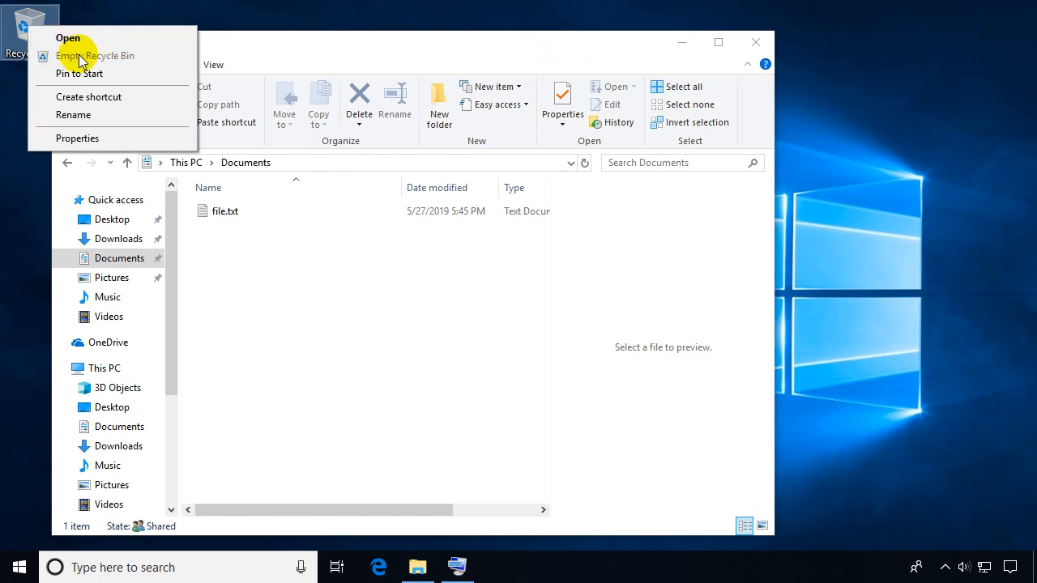
pyautogui.click(240, 256)
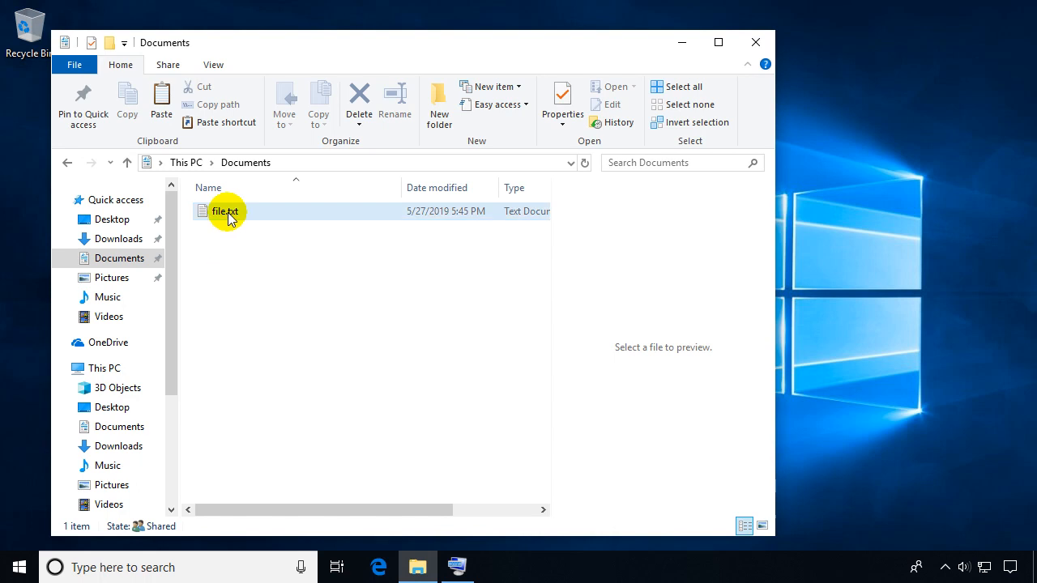
# Step: Delete file.txt from Documents to the Recycle Bin
pyautogui.click(225, 214)
pyautogui.press('Delete')
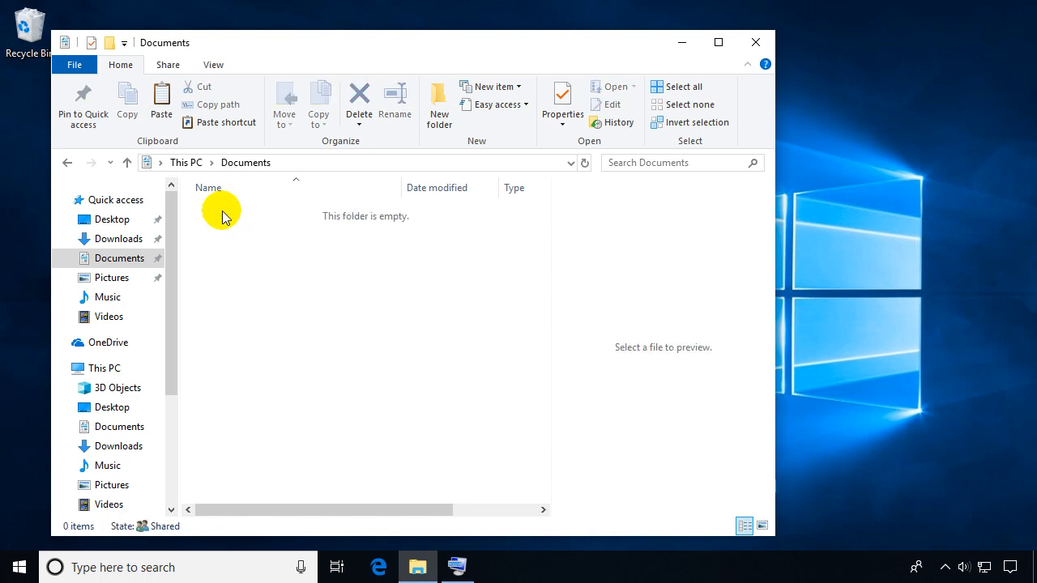
# Step: Start emptying the Recycle Bin from its desktop icon, but decline the permanent deletion of file.txt
pyautogui.click(29, 26)
pyautogui.rightClick(28, 26)
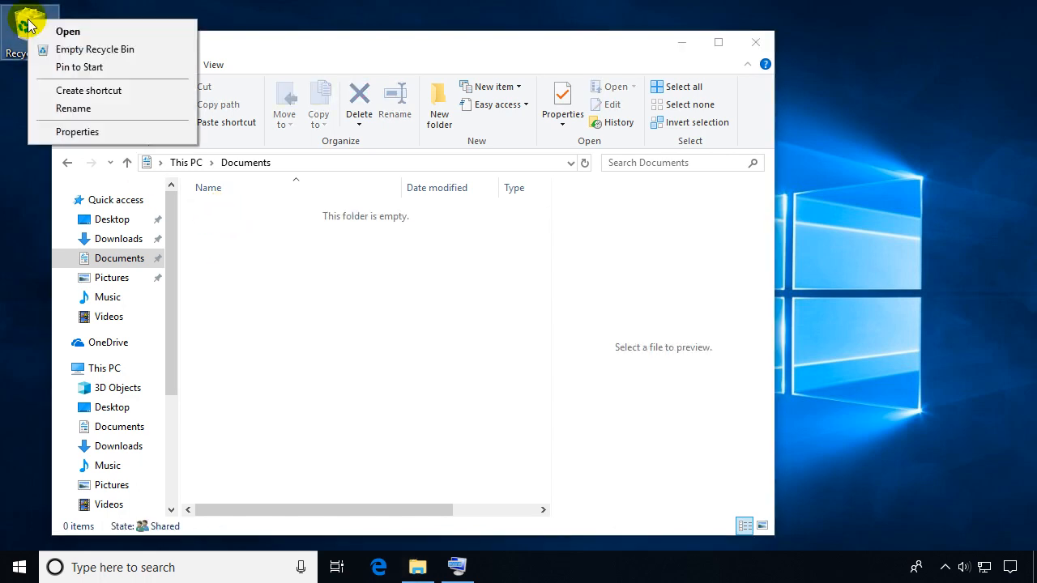
pyautogui.click(99, 51)
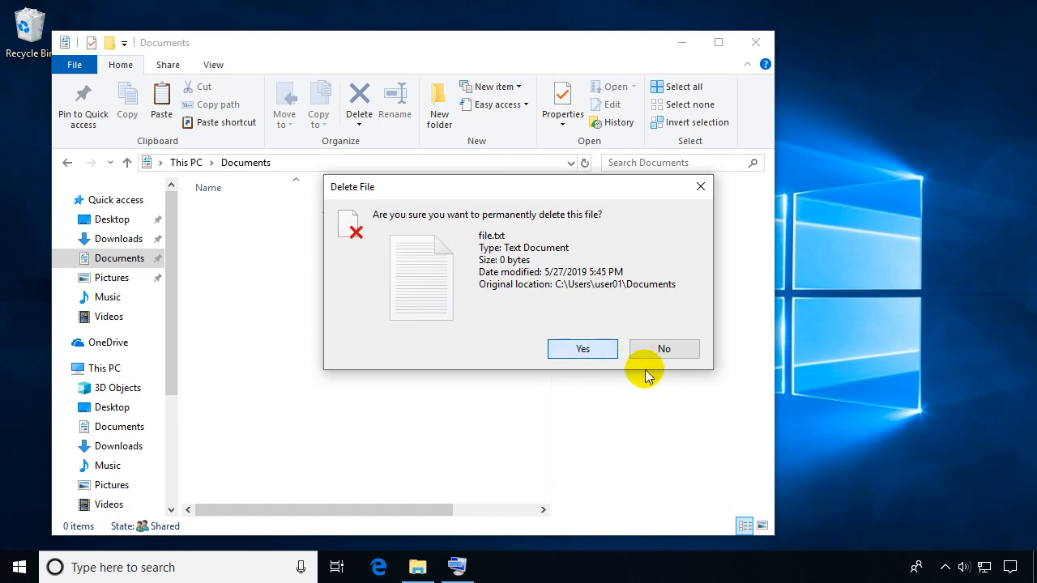
pyautogui.click(682, 355)
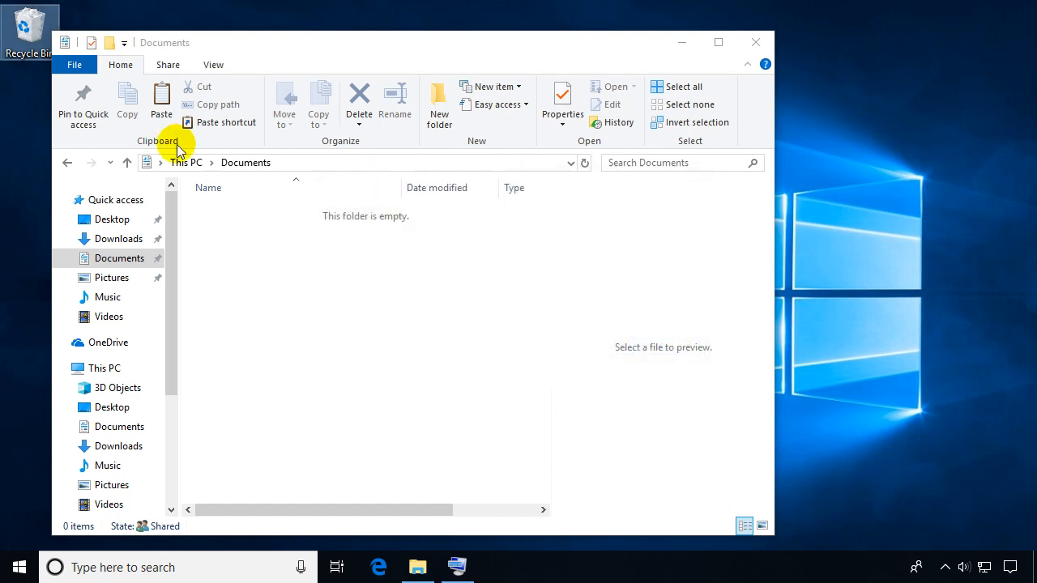
# Step: Restore file.txt from the Recycle Bin to Documents and close the Recycle Bin window
pyautogui.doubleClick(32, 37)
pyautogui.click(492, 187)
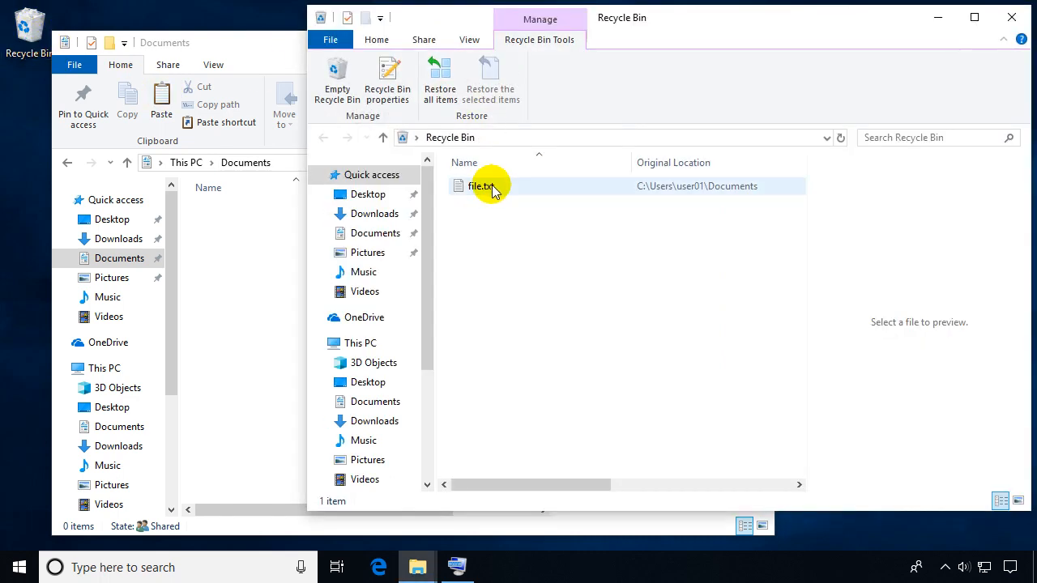
pyautogui.rightClick(492, 188)
pyautogui.click(533, 200)
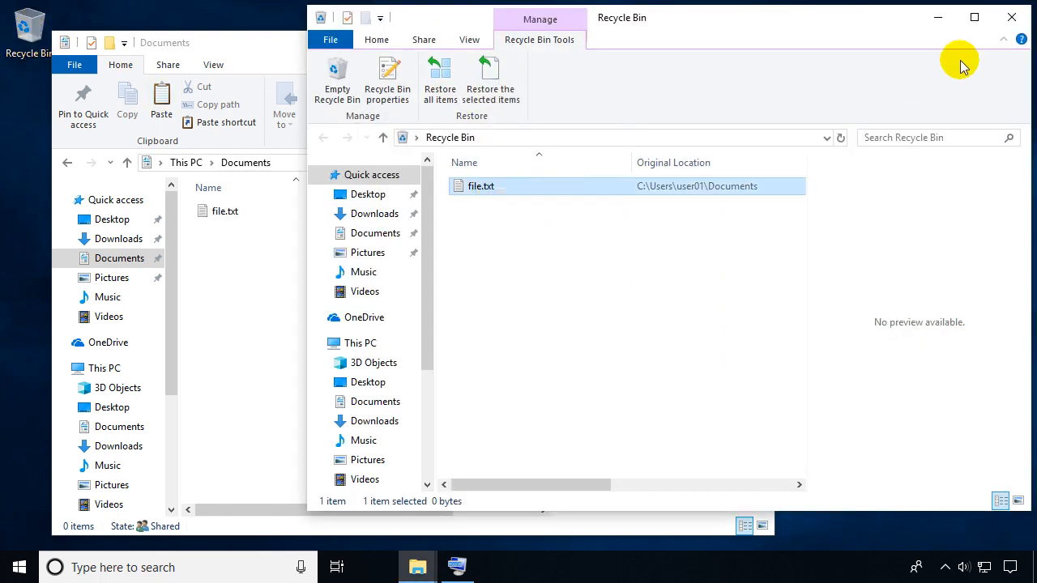
pyautogui.click(1010, 21)
# Step: In the Recycle Bin properties, select Local Disk (C:), enable the delete confirmation dialog, and apply the change
pyautogui.moveTo(272, 59); pyautogui.dragTo(355, 53)
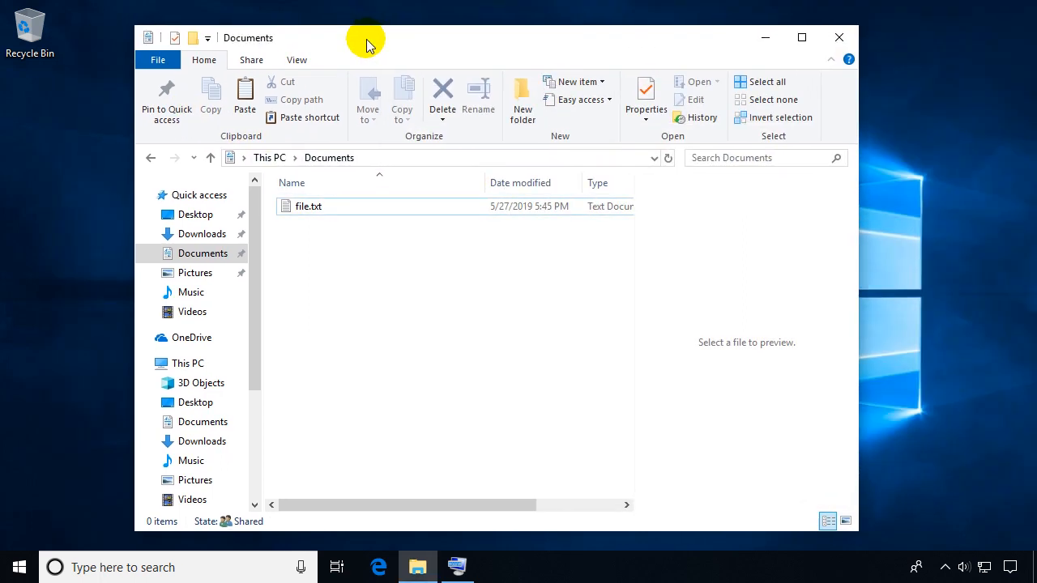
pyautogui.rightClick(29, 35)
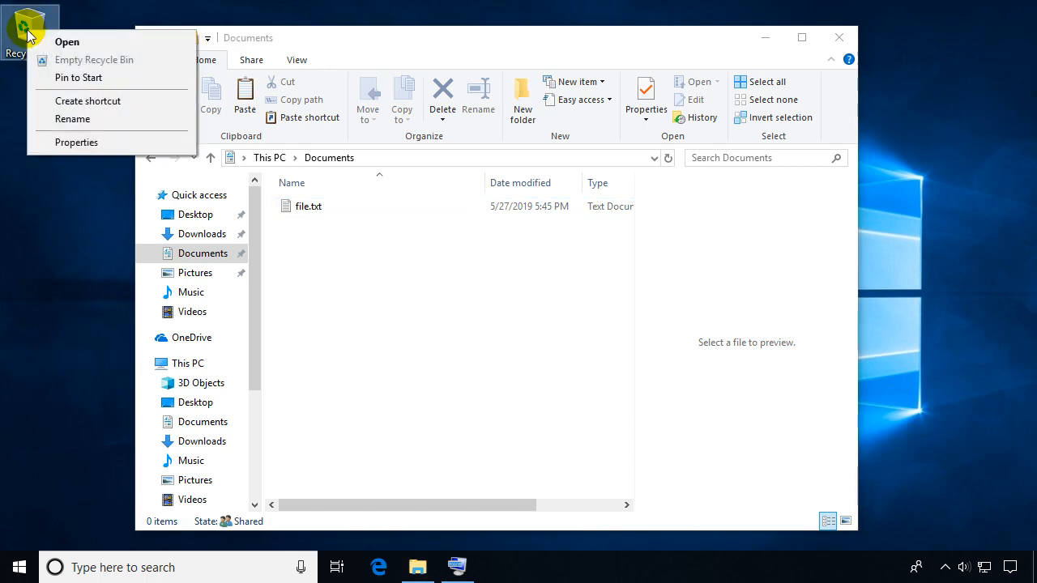
pyautogui.click(83, 142)
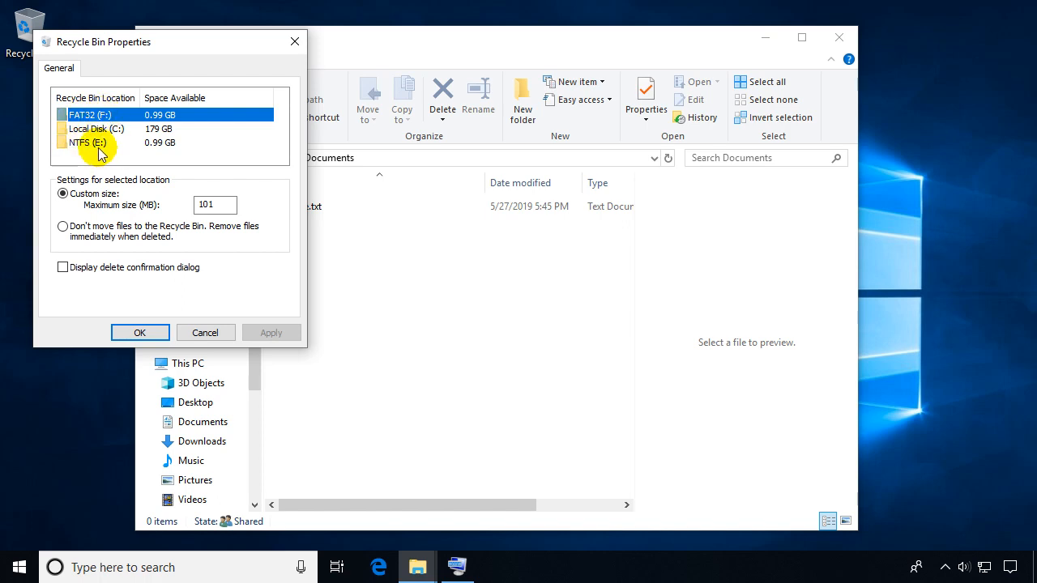
pyautogui.click(112, 131)
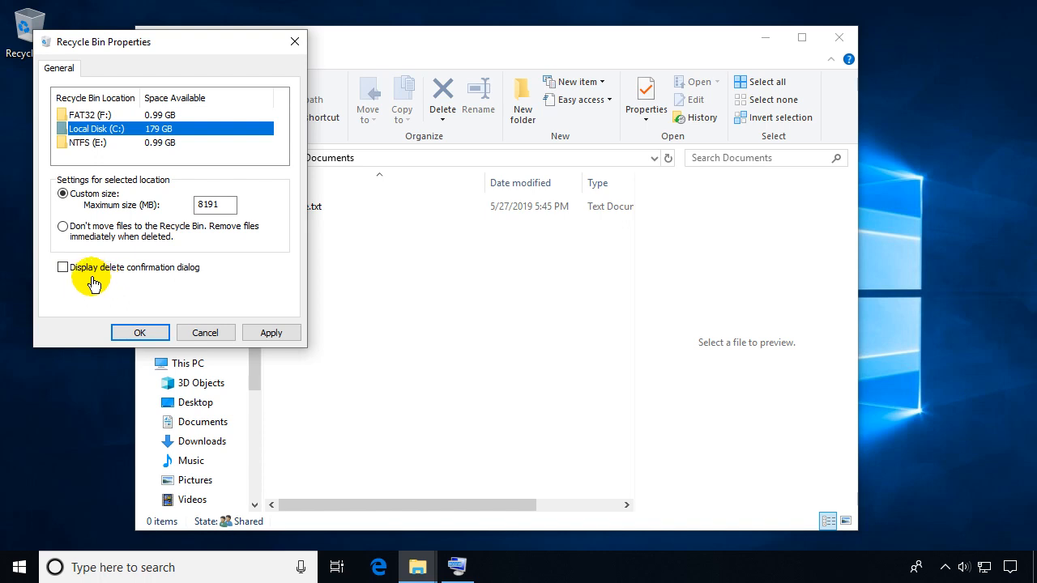
pyautogui.click(63, 268)
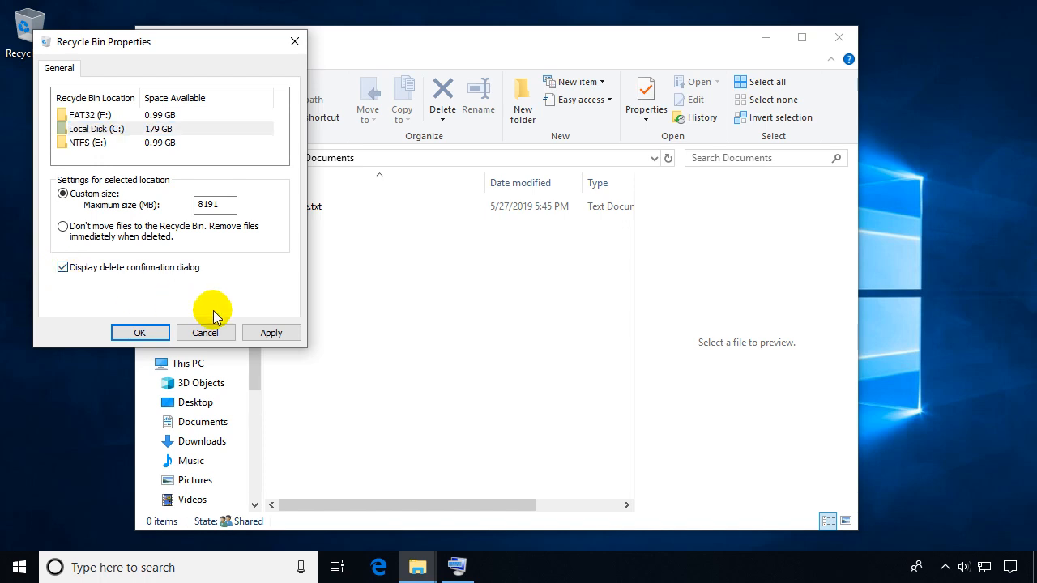
pyautogui.click(270, 332)
# Step: Try deleting file.txt using the on-screen keyboard, and dismiss the confirmation without deleting the file
pyautogui.moveTo(444, 46); pyautogui.dragTo(639, 50)
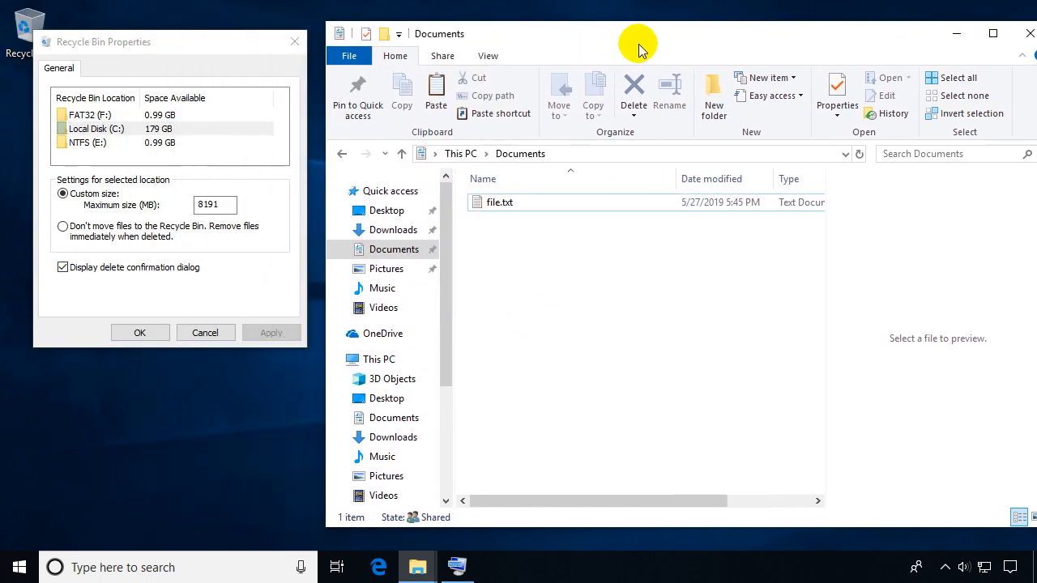
pyautogui.click(502, 203)
pyautogui.click(459, 569)
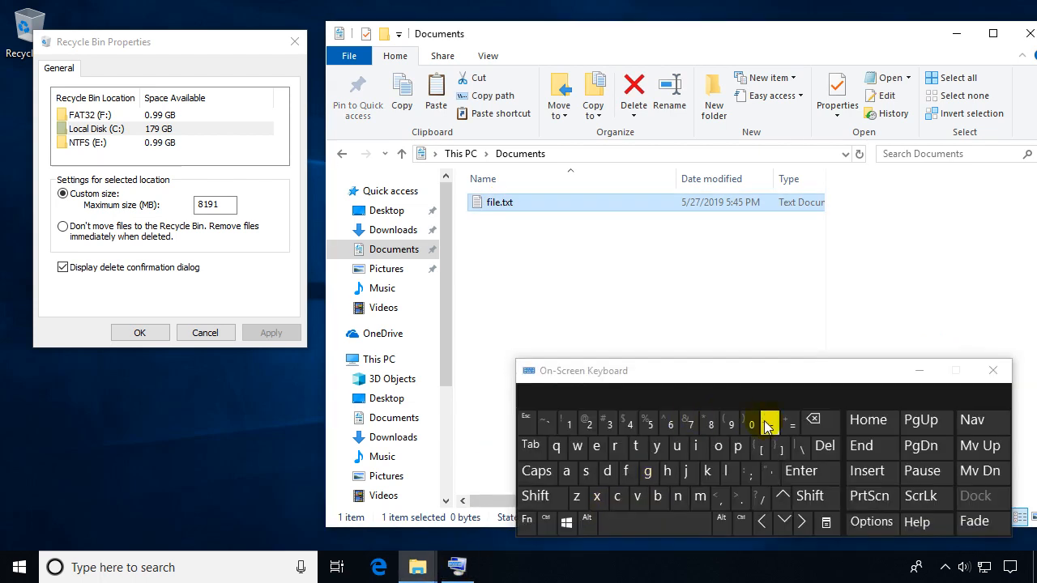
pyautogui.click(826, 447)
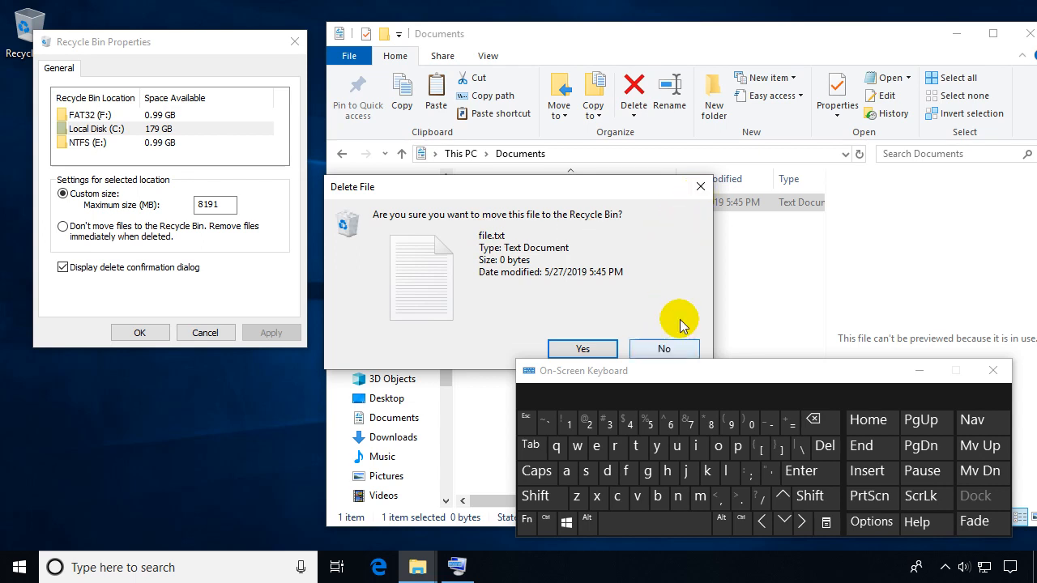
pyautogui.click(700, 188)
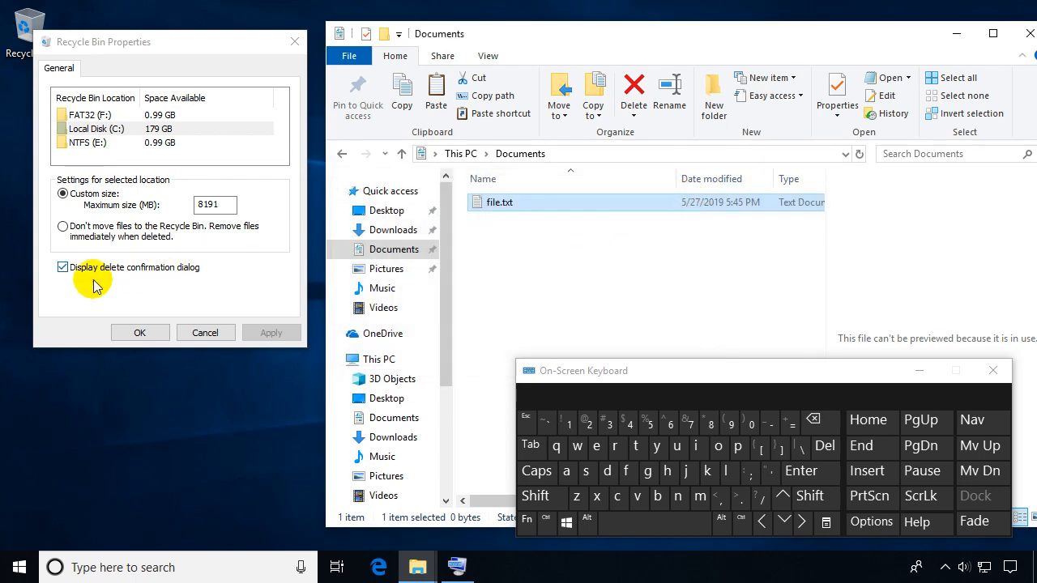
# Step: Disable the delete confirmation dialog, apply the change, minimize the on-screen keyboard, and close the Recycle Bin properties
pyautogui.click(62, 268)
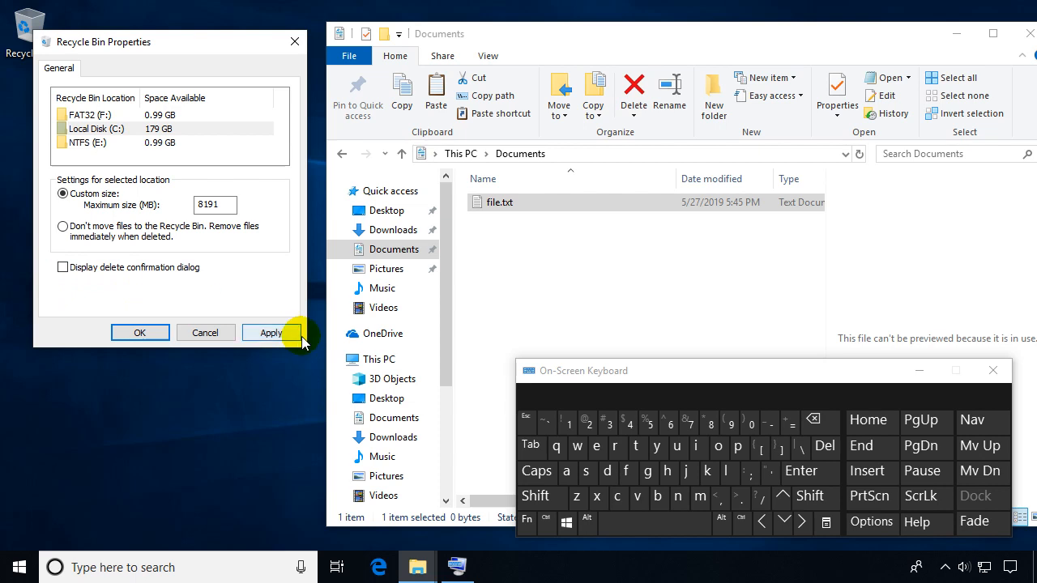
pyautogui.click(270, 332)
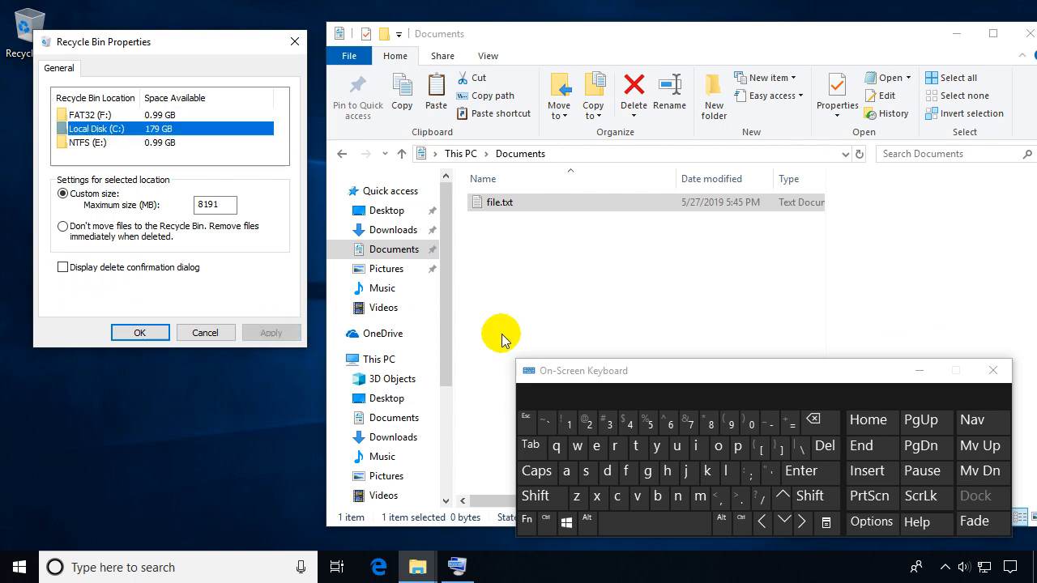
pyautogui.click(920, 371)
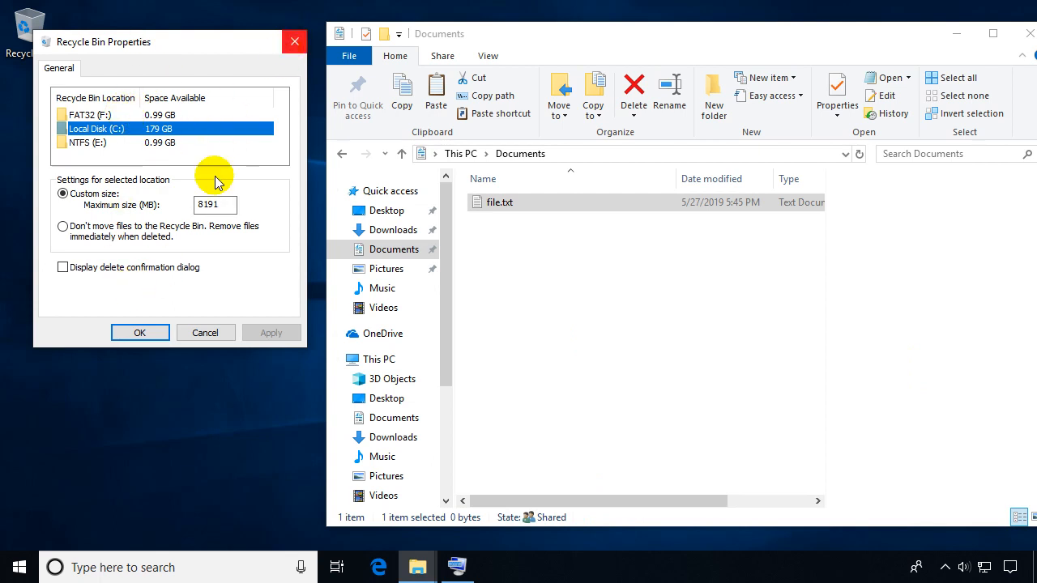
pyautogui.click(138, 334)
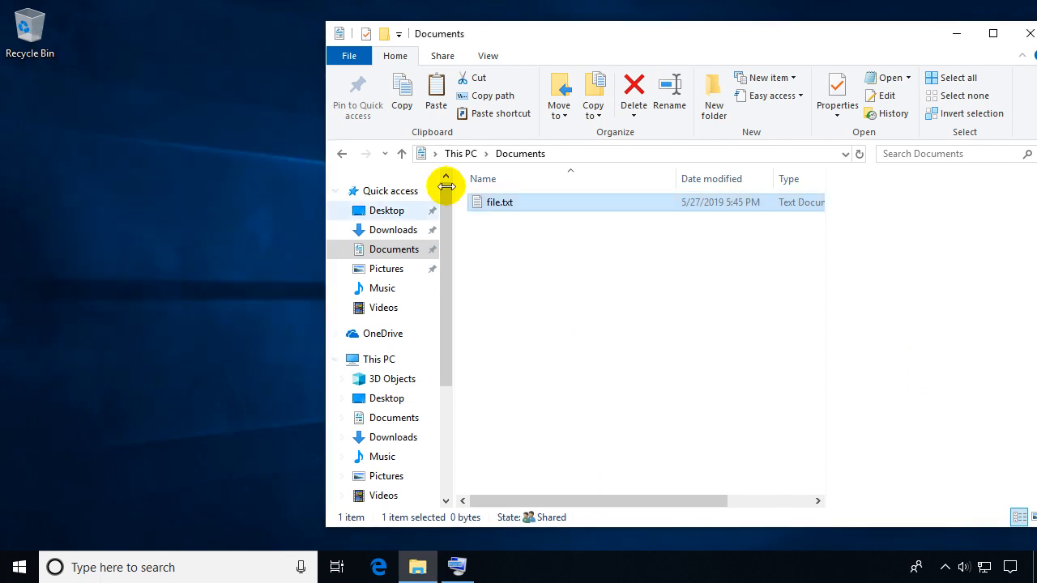
# Step: Open the Personalization section of Windows Settings
pyautogui.moveTo(607, 32); pyautogui.dragTo(514, 33)
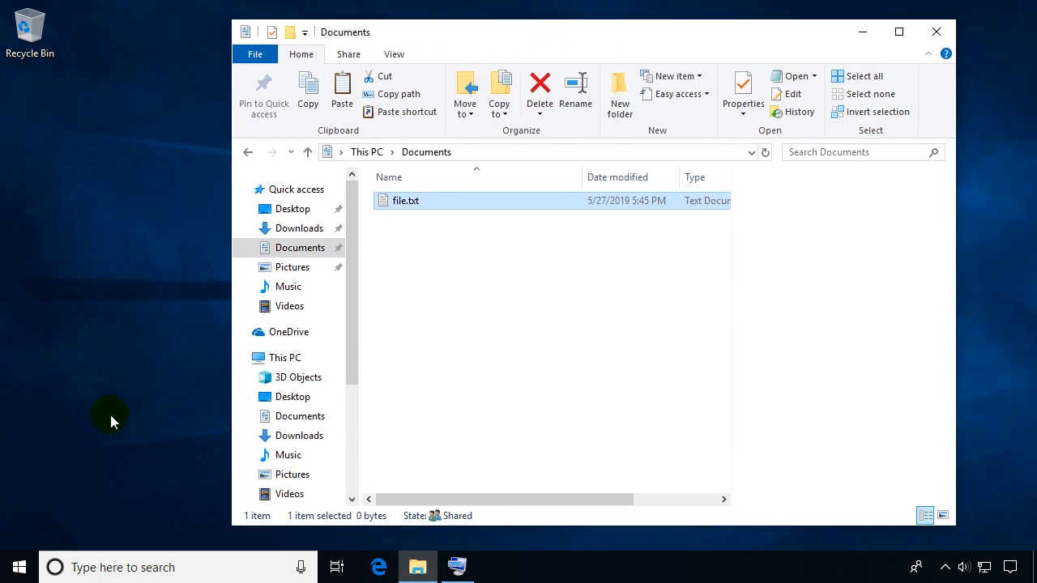
pyautogui.click(18, 567)
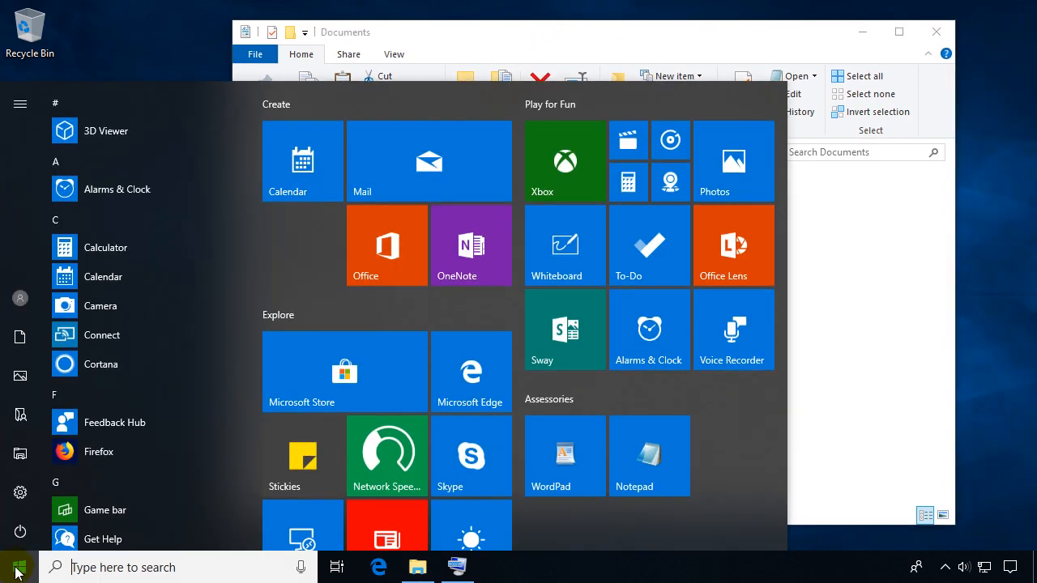
pyautogui.click(20, 492)
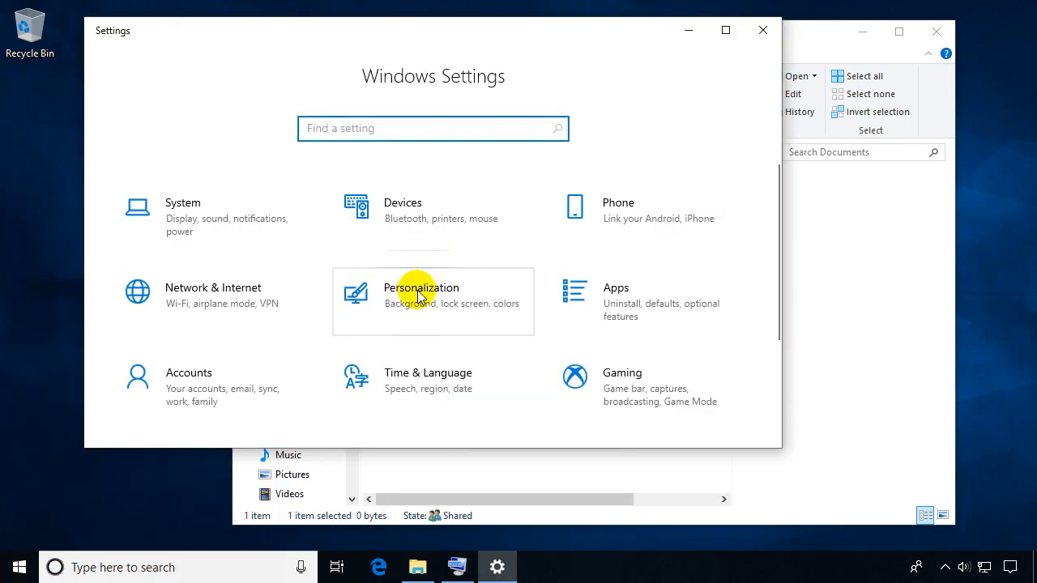
pyautogui.click(419, 296)
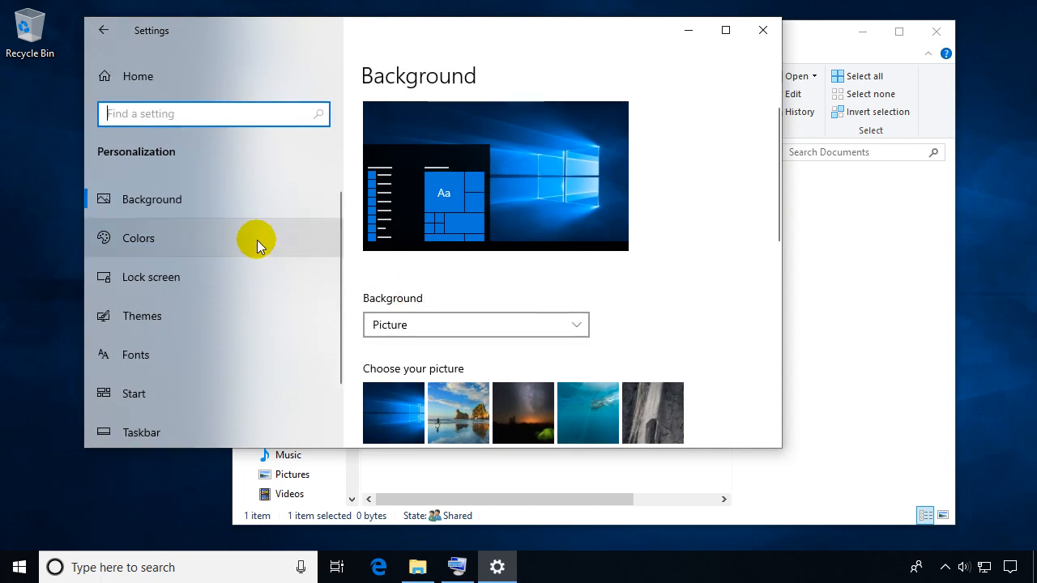
# Step: Open the desktop icon settings from the Themes related settings, leaving only that dialog on the desktop
pyautogui.click(146, 316)
pyautogui.scroll(-1, 520, 292)
pyautogui.scroll(-10, 520, 291)
pyautogui.scroll(-6, 528, 294)
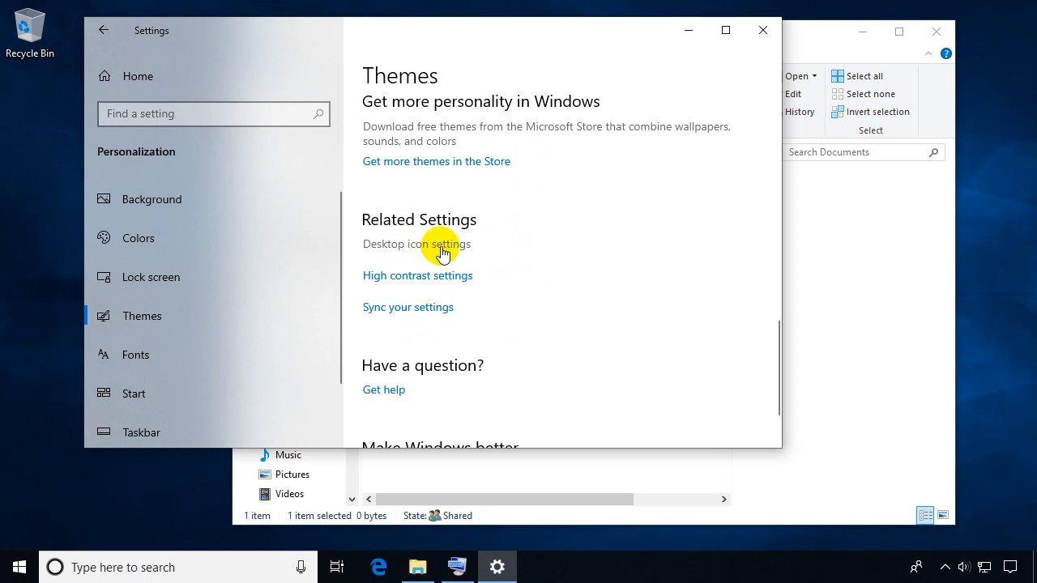
pyautogui.click(429, 251)
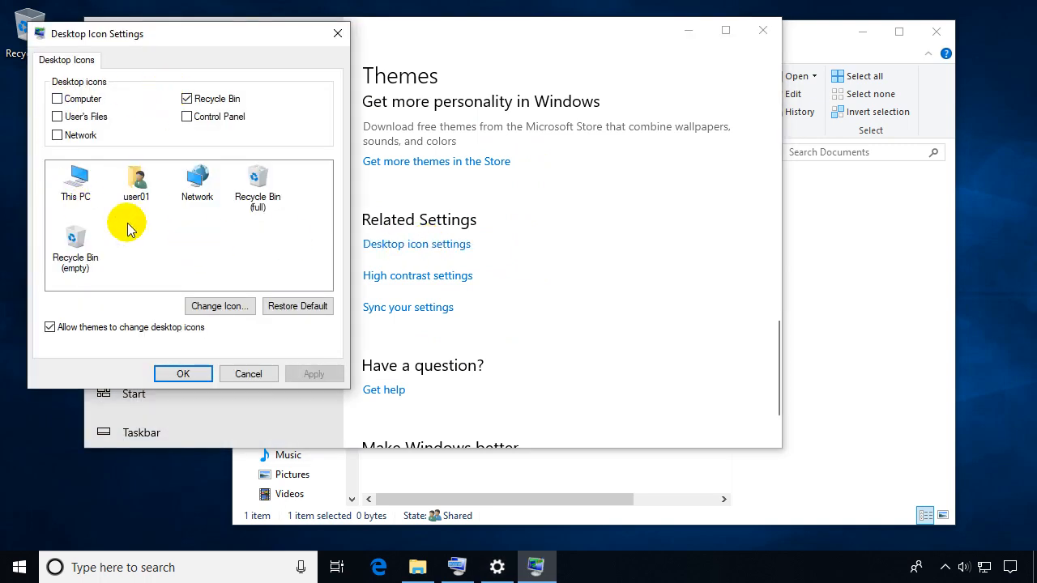
pyautogui.click(762, 30)
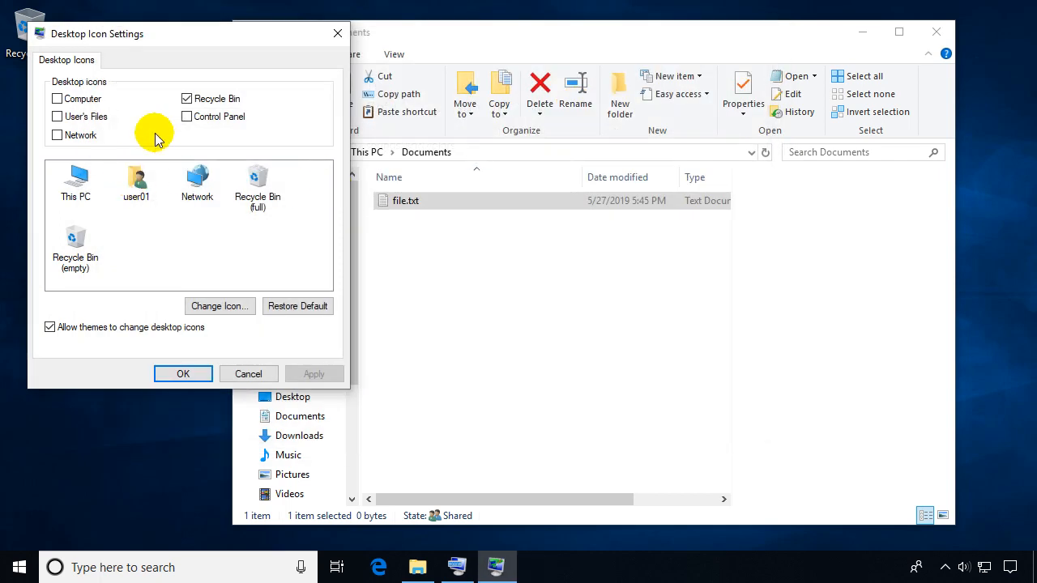
pyautogui.click(865, 33)
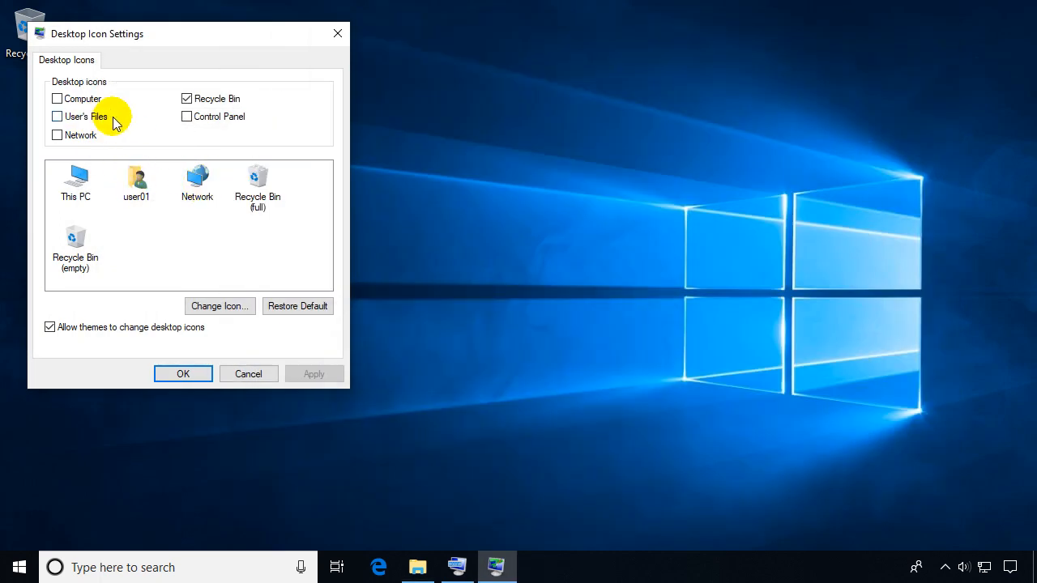
# Step: Hide the Recycle Bin icon from the desktop, and show it again, applying each change
pyautogui.moveTo(200, 36); pyautogui.dragTo(408, 56)
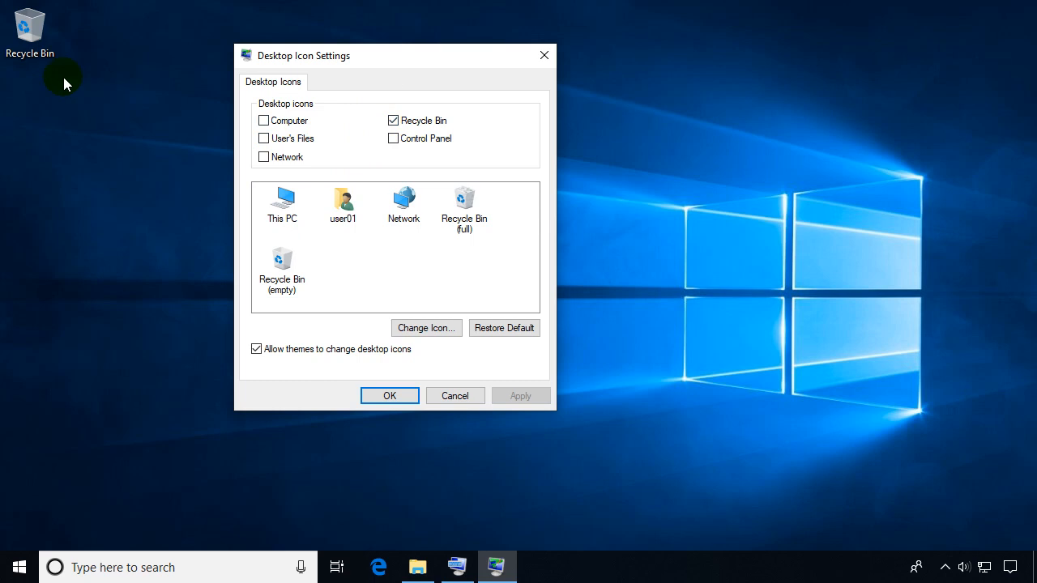
pyautogui.click(393, 121)
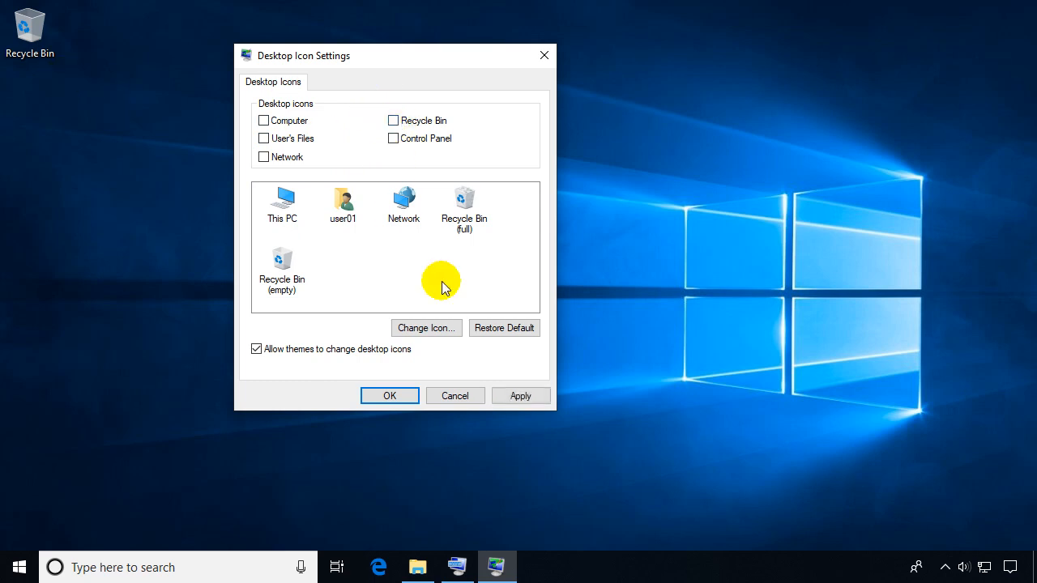
pyautogui.click(519, 396)
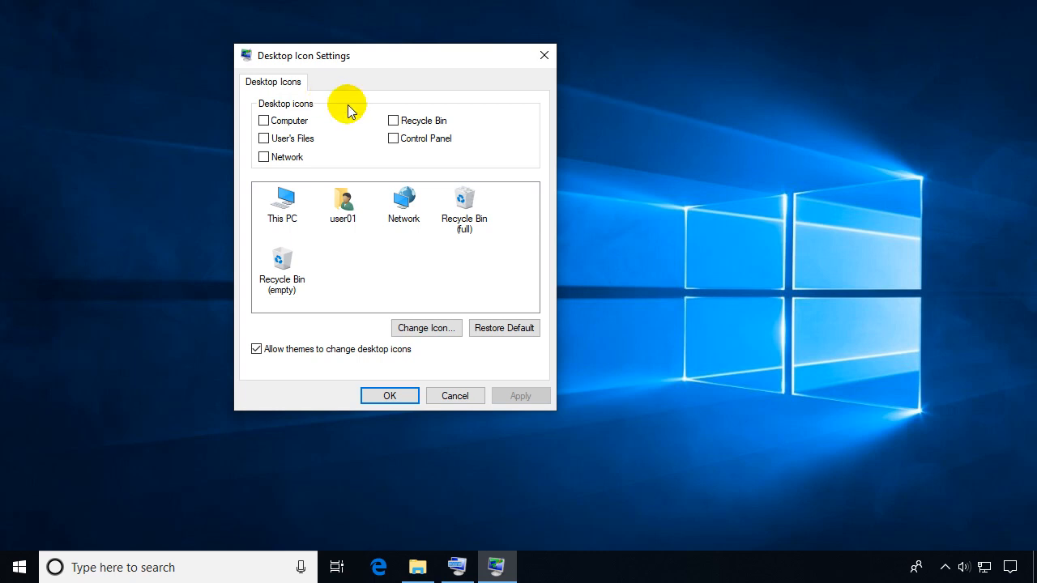
pyautogui.click(394, 122)
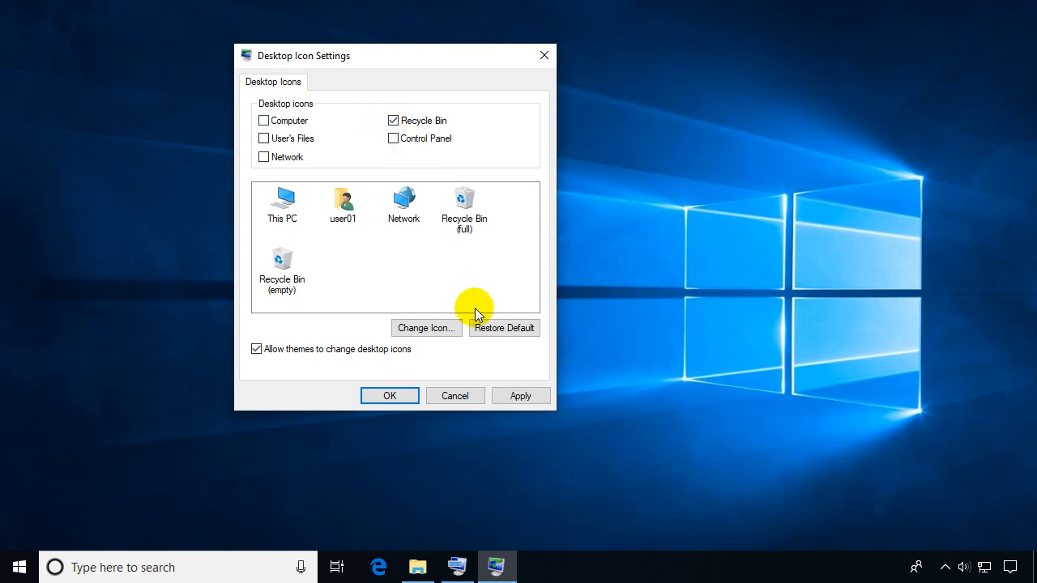
pyautogui.click(521, 397)
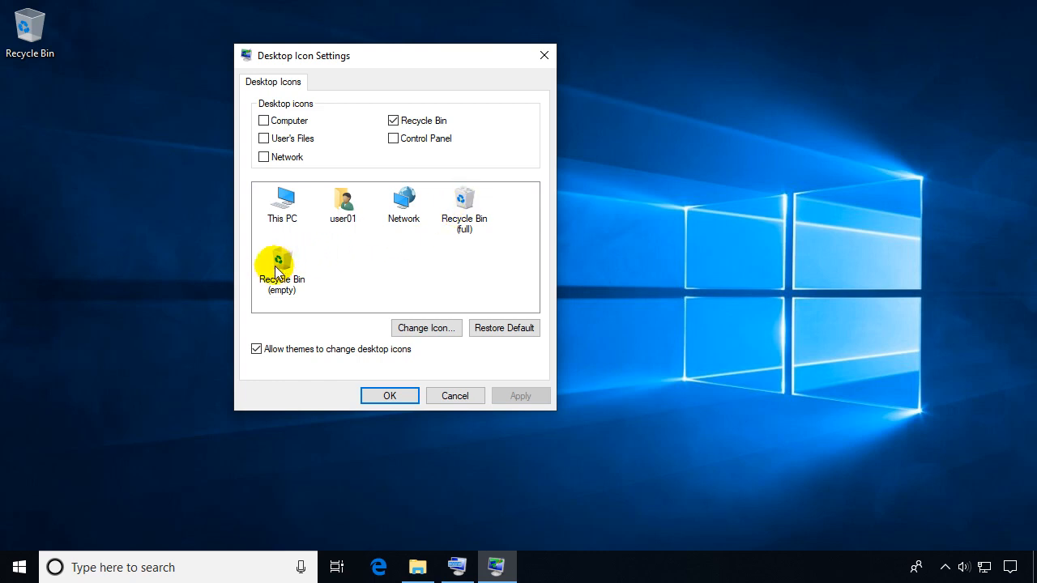
# Step: Browse the built-in imageres.dll icons available for the empty Recycle Bin
pyautogui.click(278, 267)
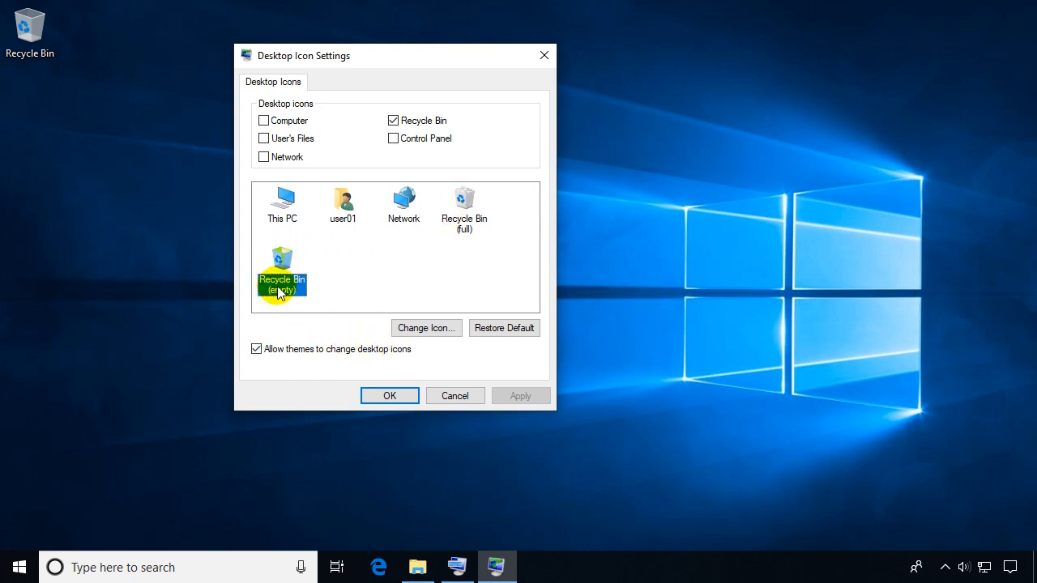
pyautogui.click(429, 327)
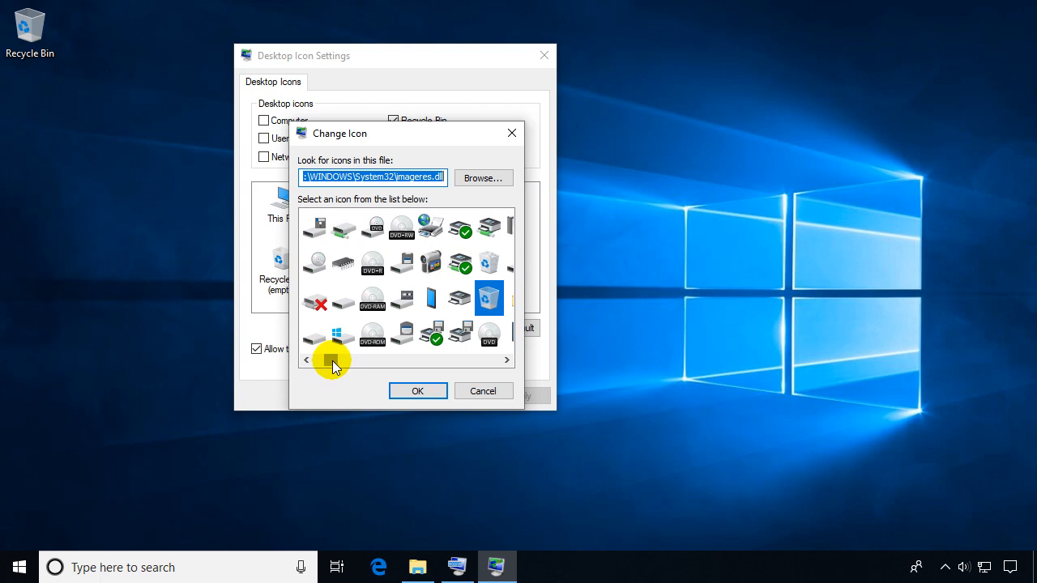
pyautogui.moveTo(332, 361); pyautogui.dragTo(319, 360)
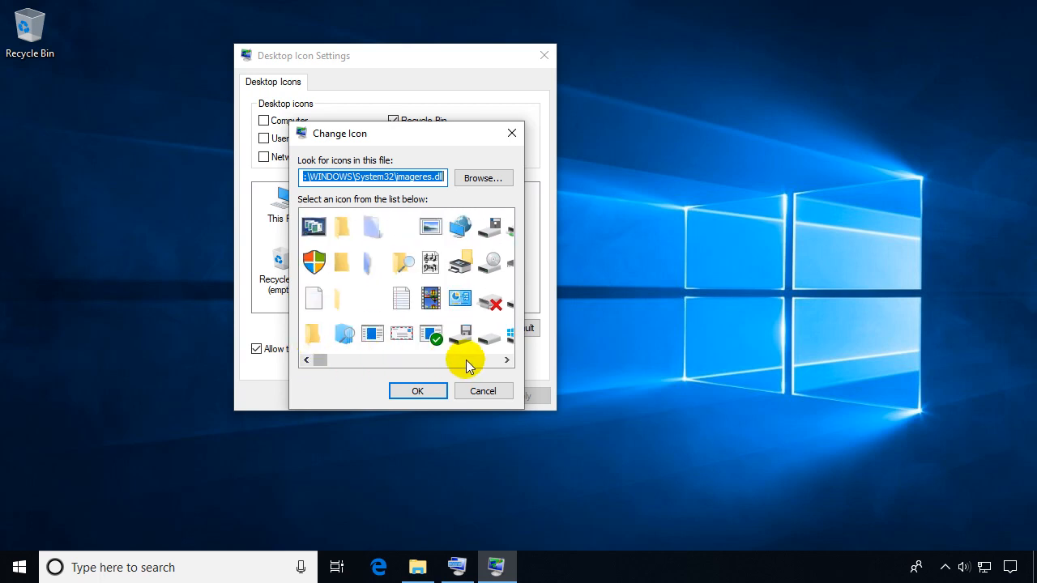
pyautogui.click(506, 360)
pyautogui.click(506, 360)
pyautogui.click(505, 362)
pyautogui.click(505, 362)
pyautogui.click(506, 361)
pyautogui.click(506, 361)
pyautogui.click(506, 362)
pyautogui.click(506, 361)
pyautogui.click(506, 361)
pyautogui.click(505, 361)
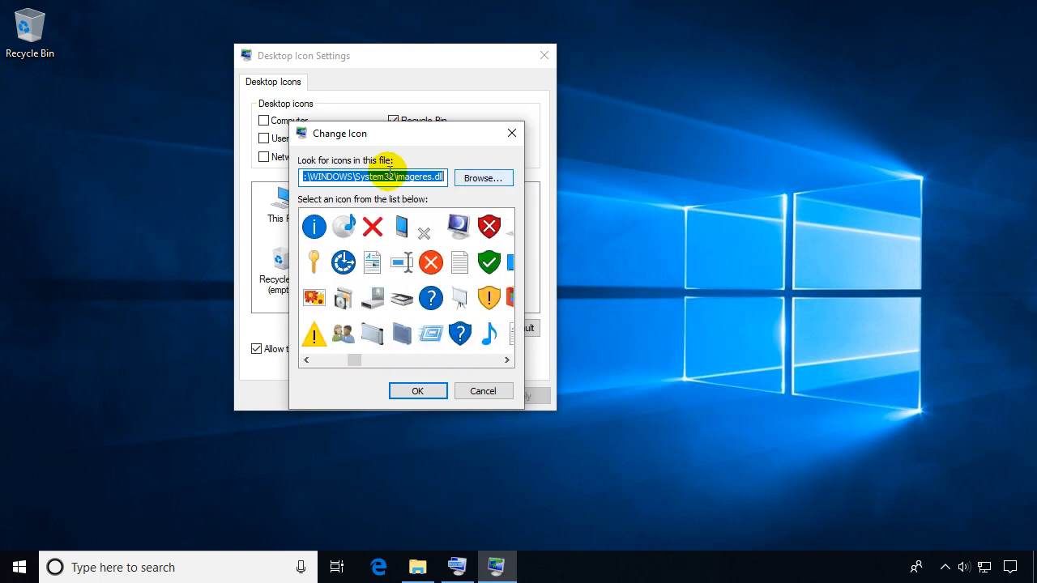
# Step: Assign Saki-NuoveXT-2-Trash-empty.ico from the Downloads folder as the empty Recycle Bin icon and apply it
pyautogui.click(481, 180)
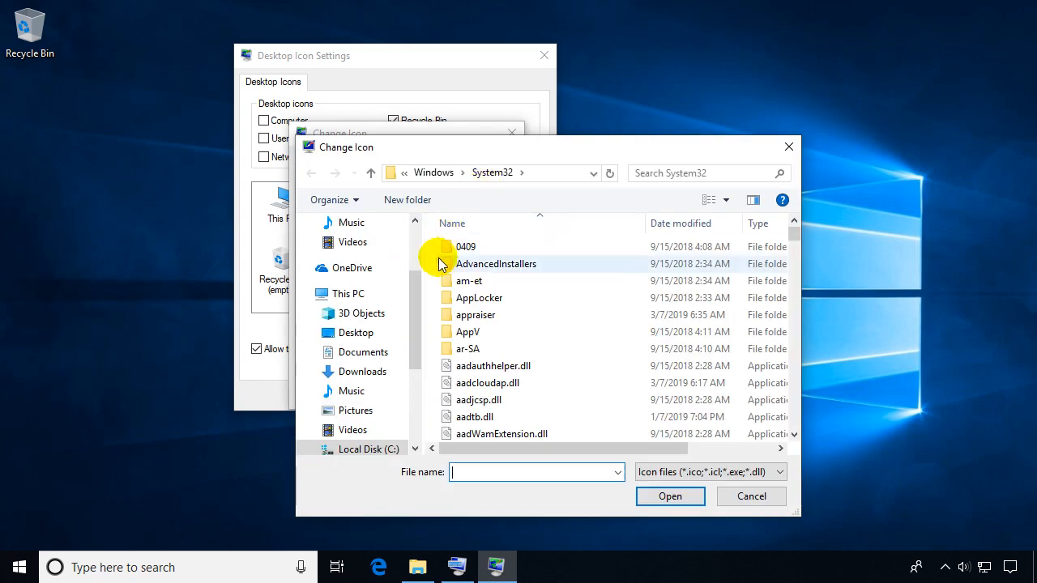
pyautogui.click(372, 370)
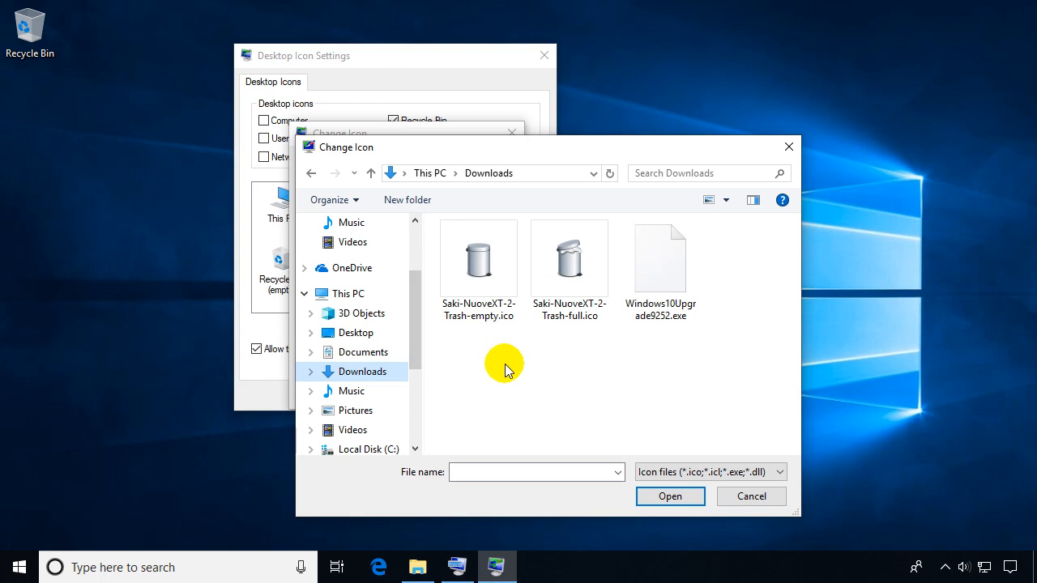
pyautogui.click(476, 271)
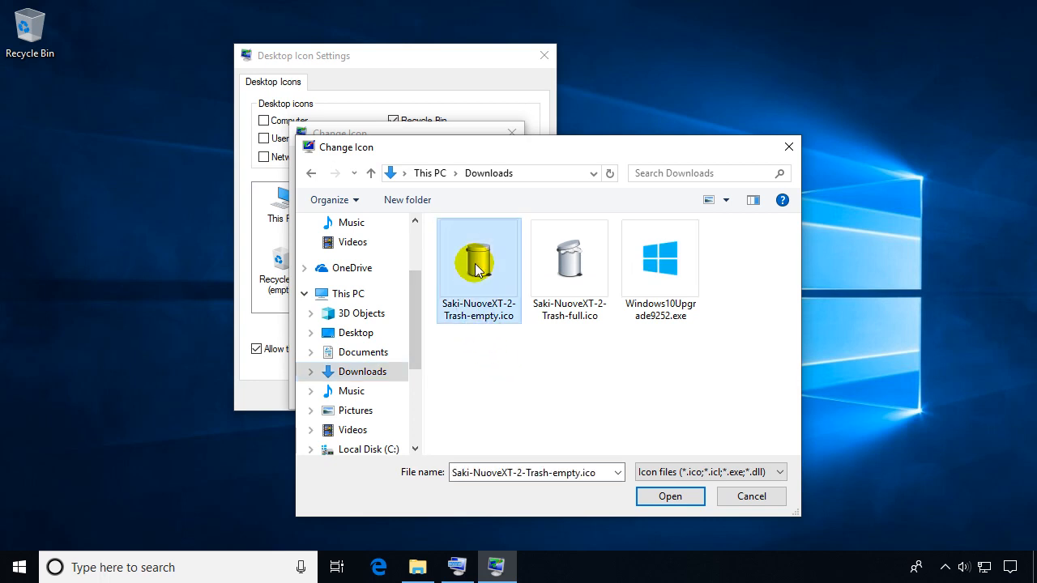
pyautogui.click(671, 497)
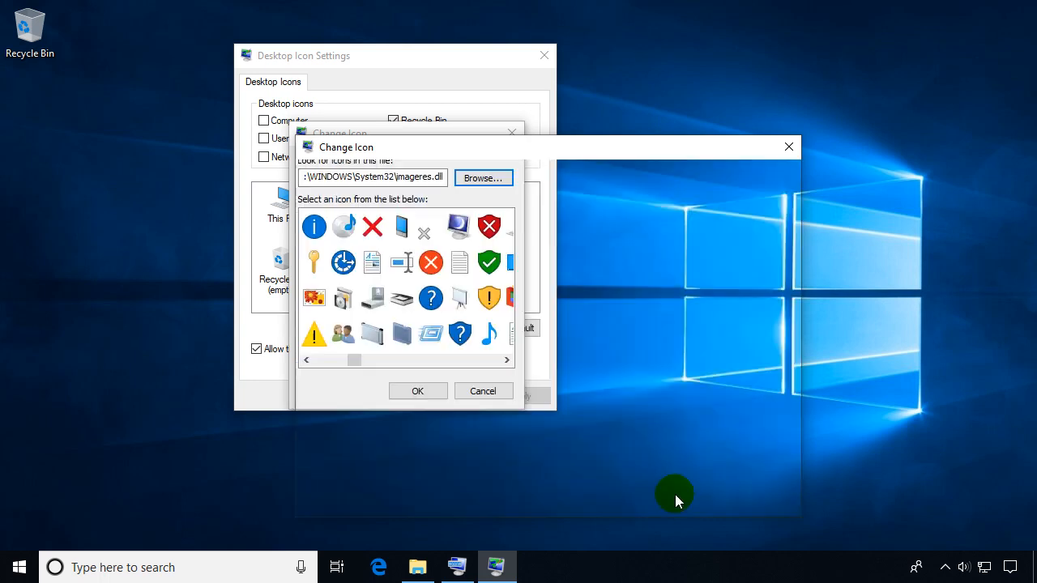
pyautogui.click(418, 390)
pyautogui.click(518, 397)
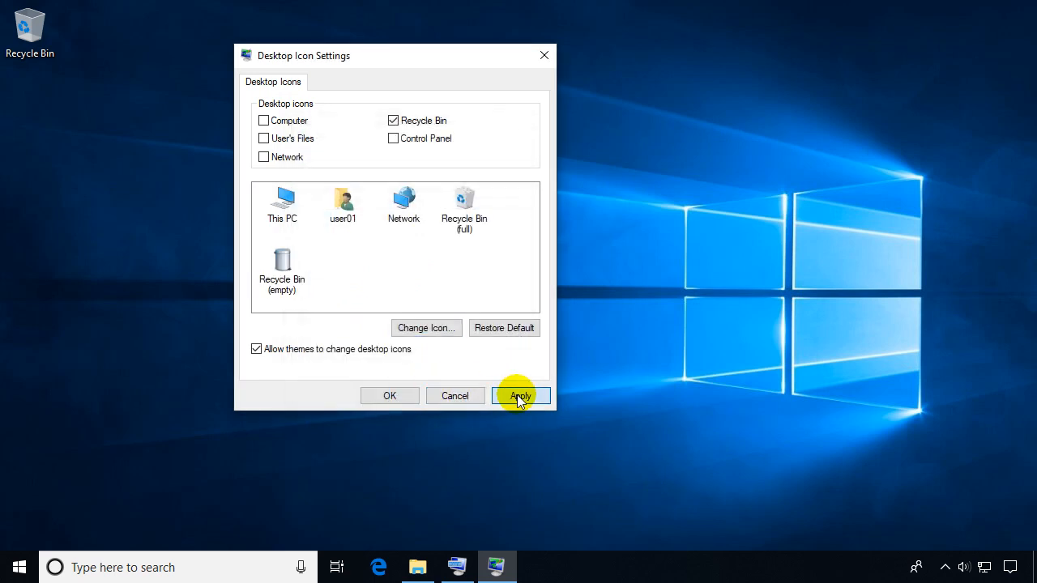
pyautogui.click(25, 45)
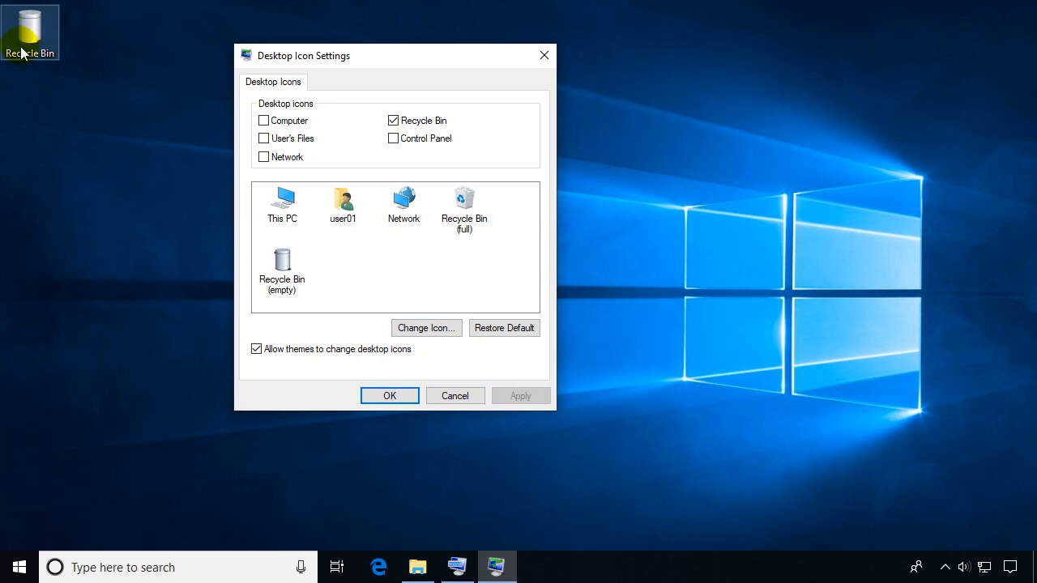
# Step: Assign Saki-NuoveXT-2-Trash-full.ico from the Downloads folder as the full Recycle Bin icon and apply it
pyautogui.click(465, 202)
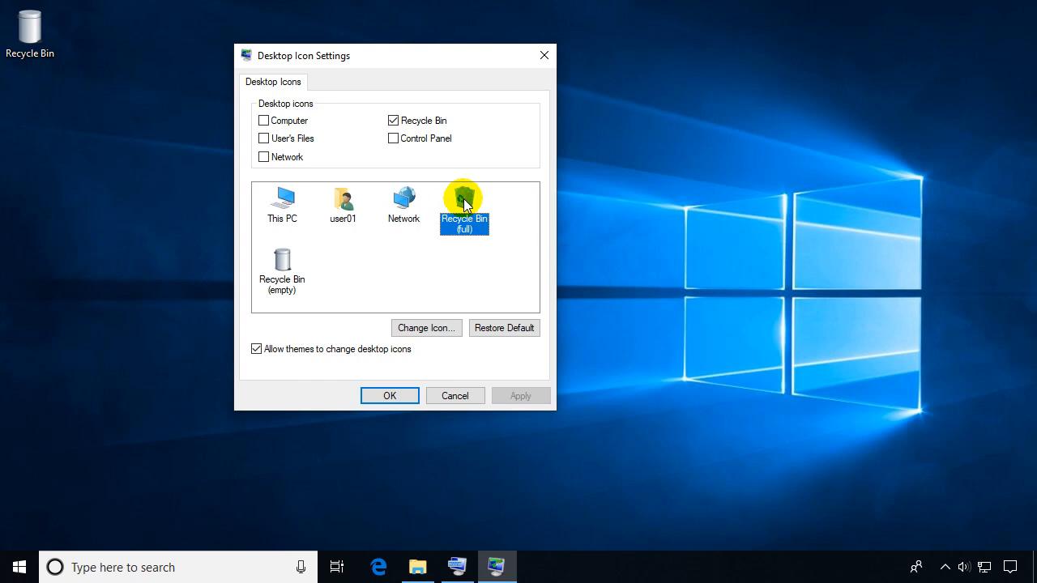
pyautogui.click(427, 328)
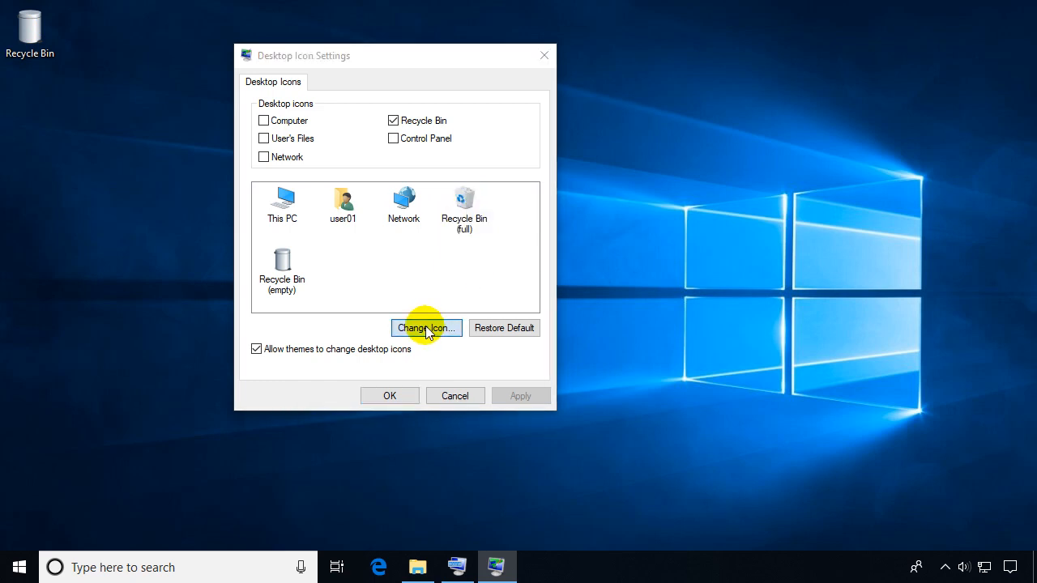
pyautogui.click(481, 179)
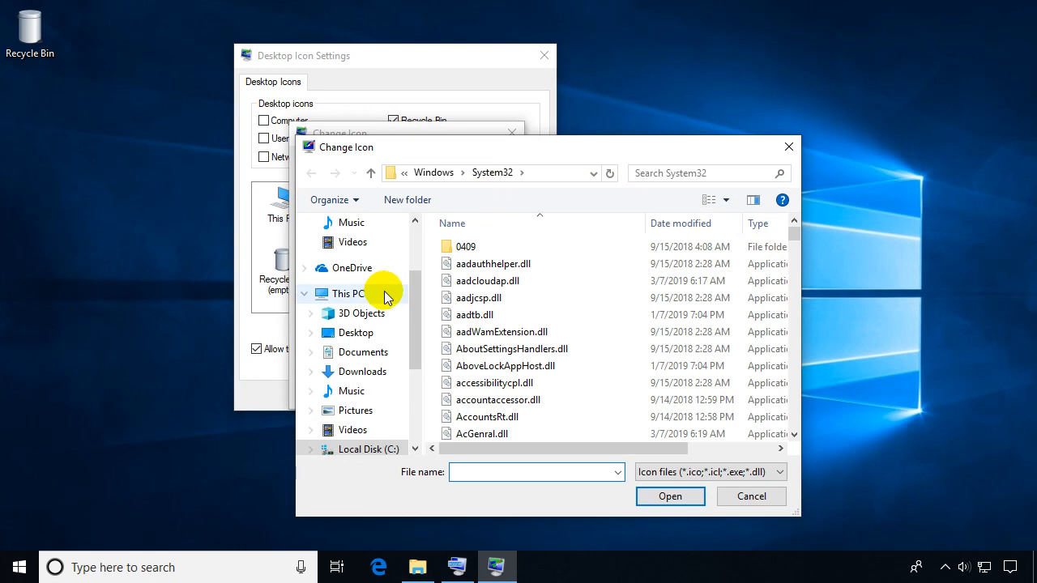
pyautogui.click(364, 371)
pyautogui.click(572, 264)
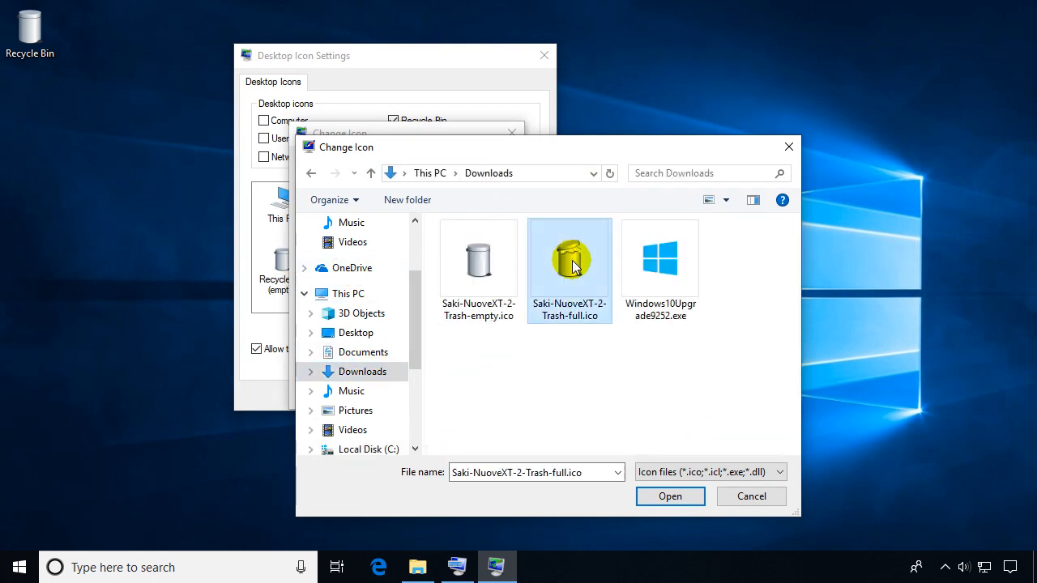
pyautogui.click(673, 494)
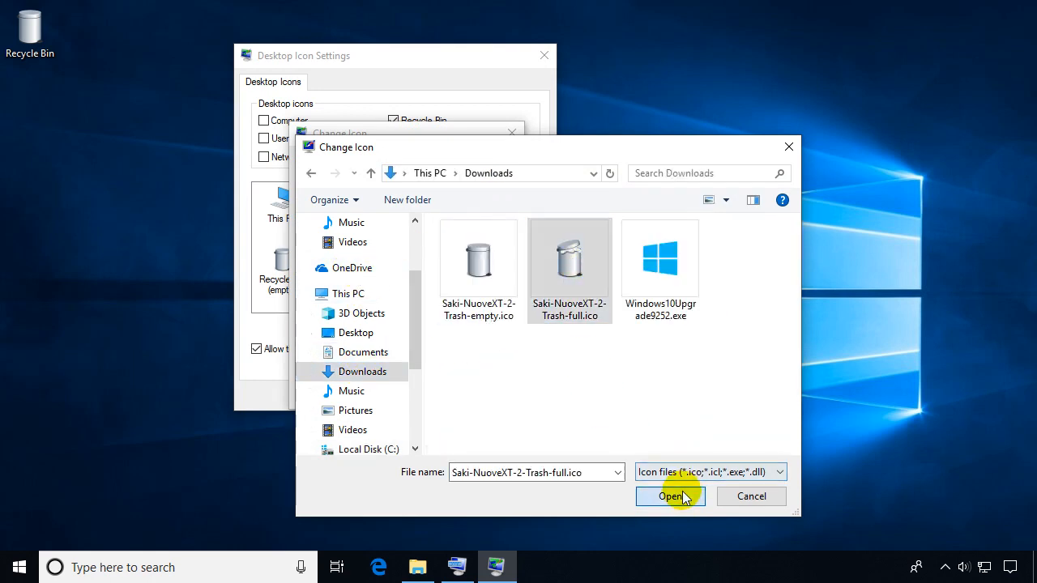
pyautogui.click(424, 391)
pyautogui.click(528, 395)
# Step: Switch to File Explorer and delete file.txt from the Documents folder
pyautogui.click(418, 567)
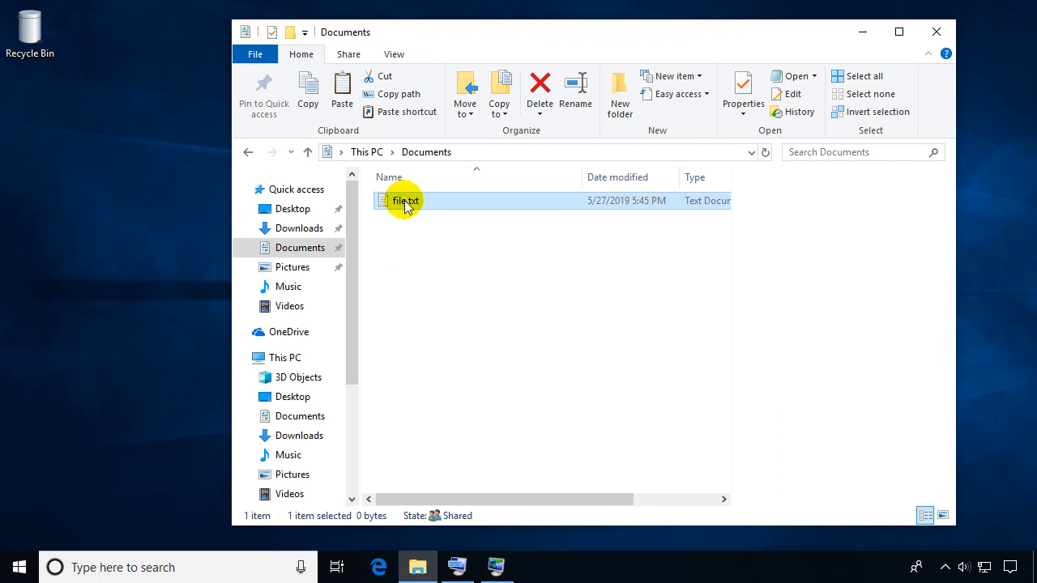
pyautogui.rightClick(404, 200)
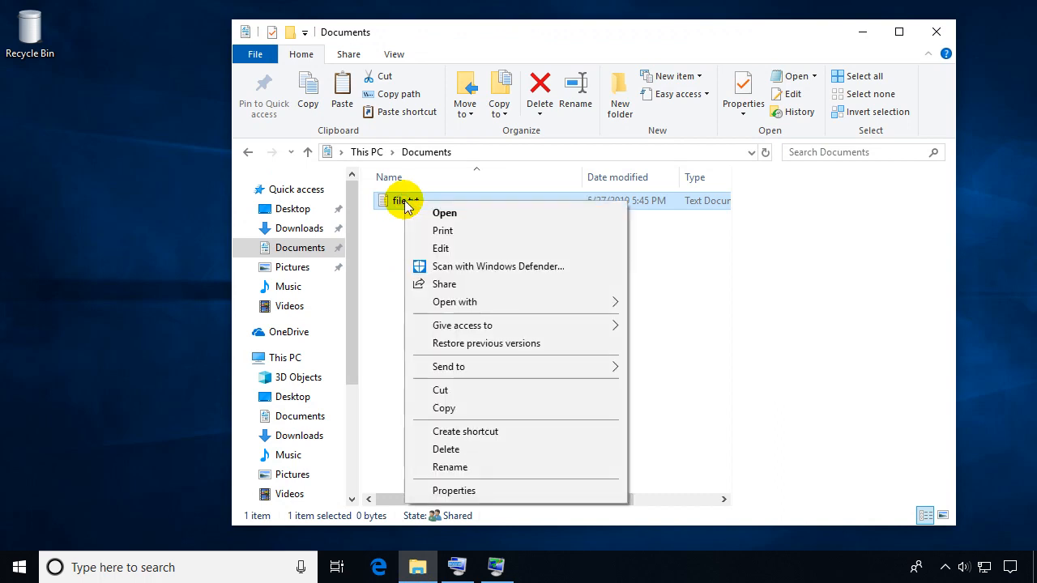
pyautogui.click(583, 448)
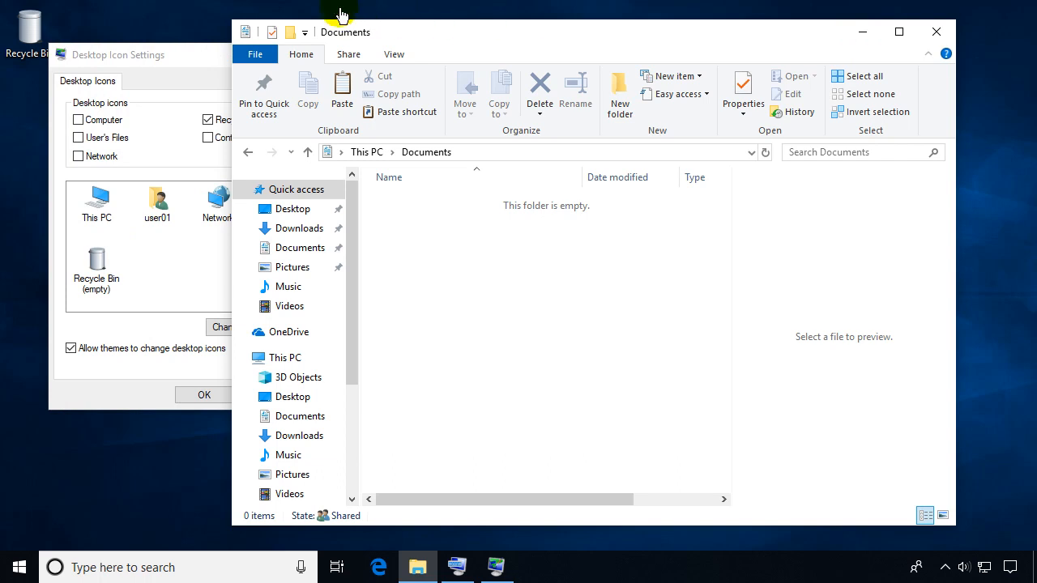
# Step: Restore the default icon for the full Recycle Bin and apply the change
pyautogui.click(178, 59)
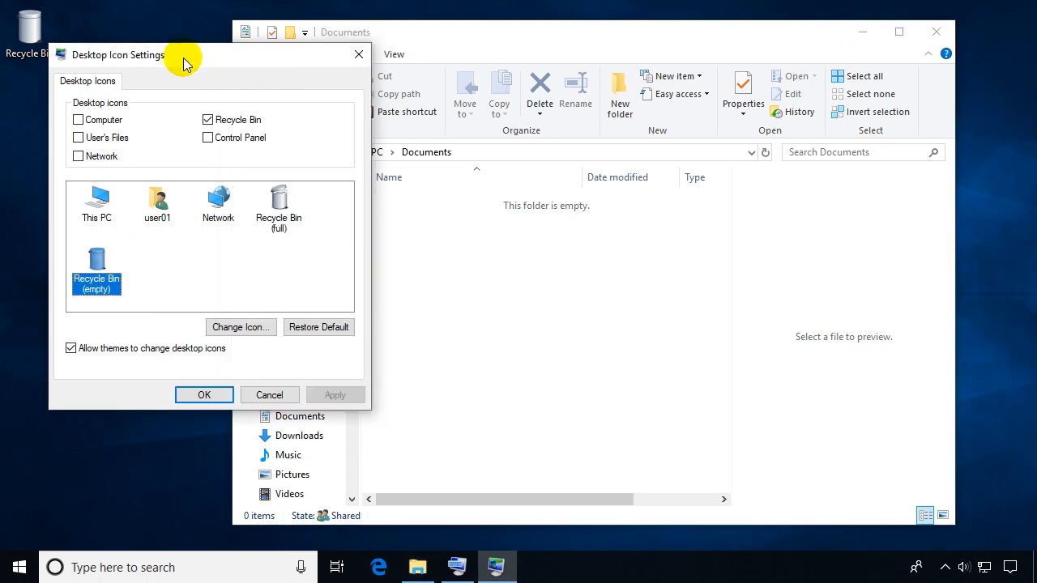
pyautogui.click(276, 212)
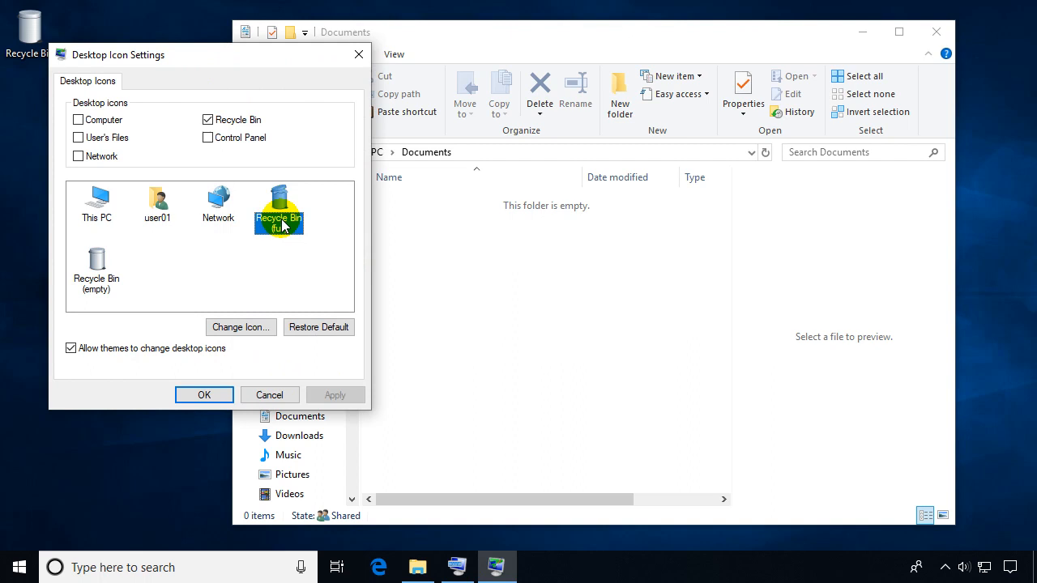
pyautogui.click(324, 332)
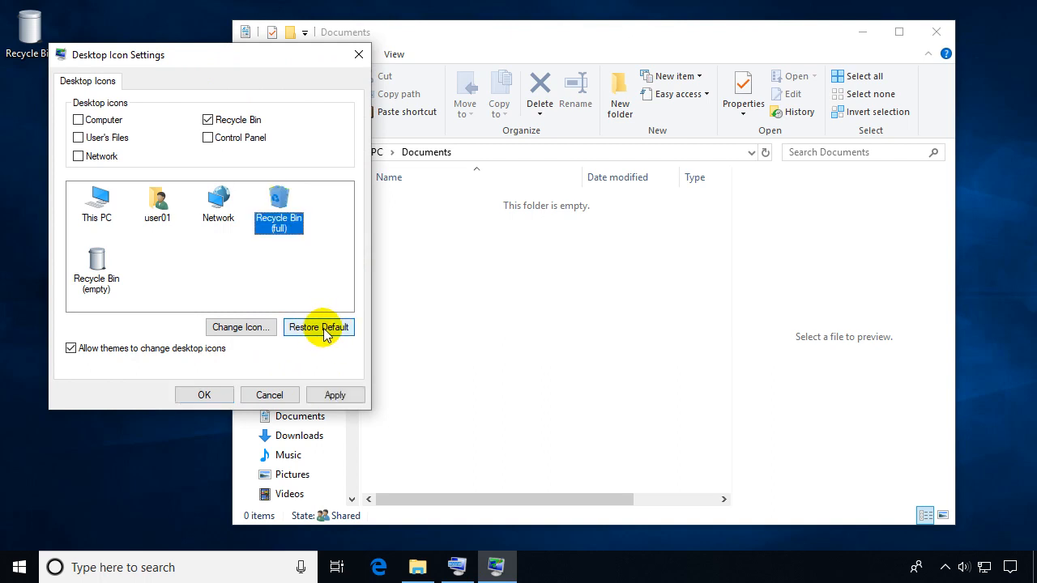
pyautogui.click(337, 397)
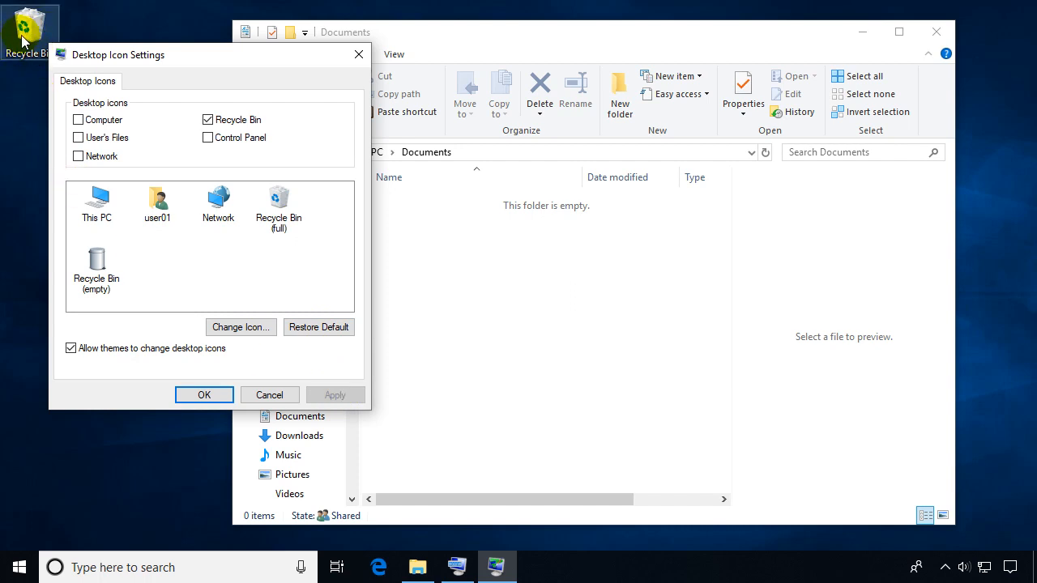
# Step: Set the full Recycle Bin icon to Saki-NuoveXT-2-Trash-full.ico from Downloads again and apply the change
pyautogui.click(278, 213)
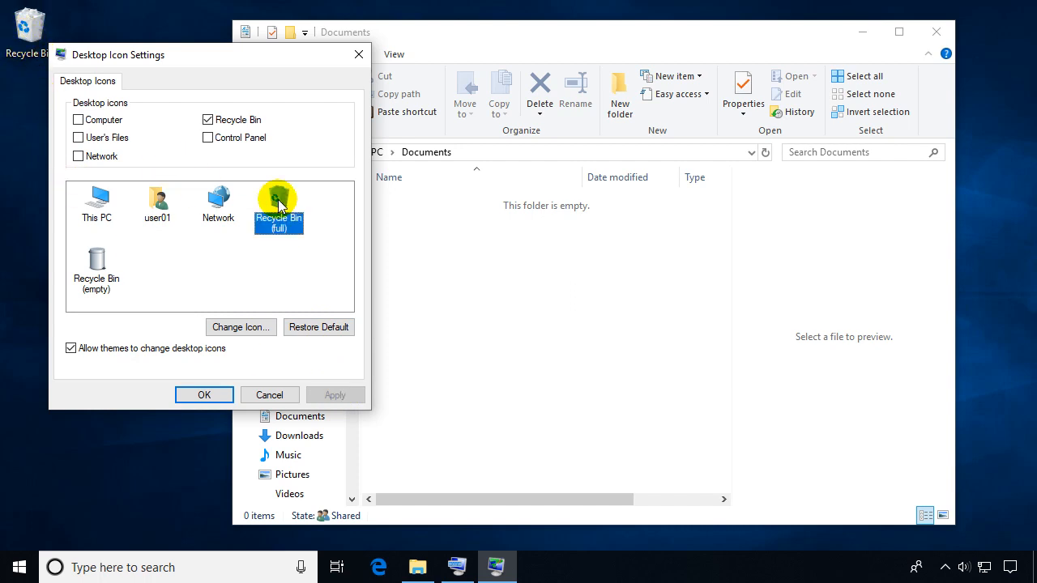
pyautogui.click(242, 327)
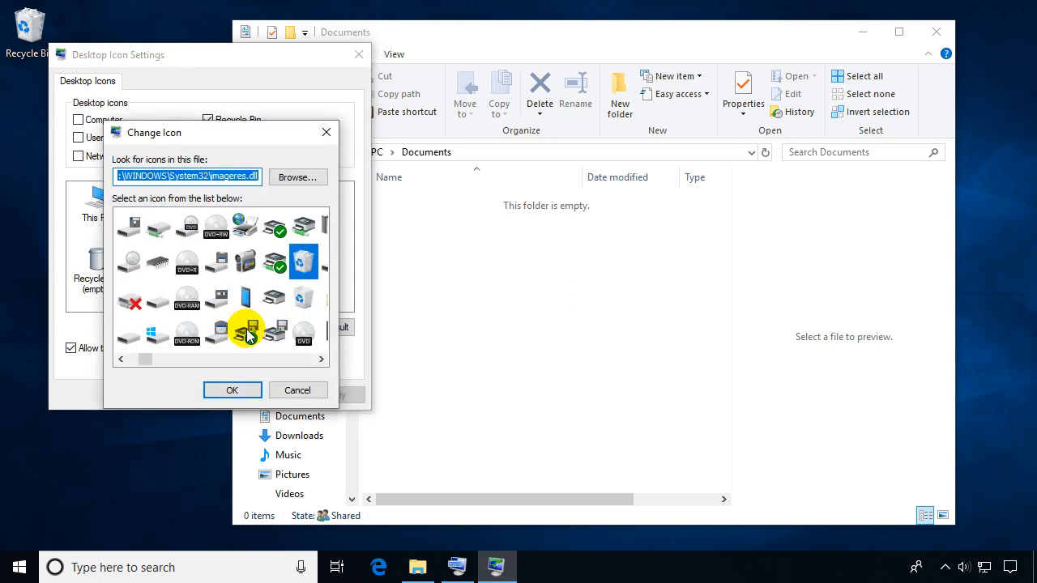
pyautogui.click(291, 177)
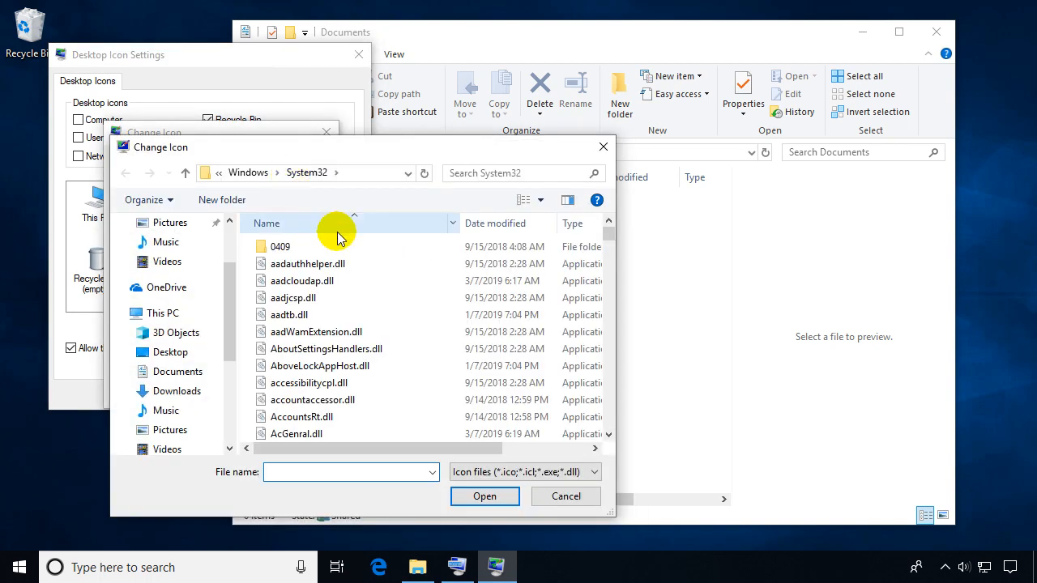
pyautogui.scroll(1, 182, 287)
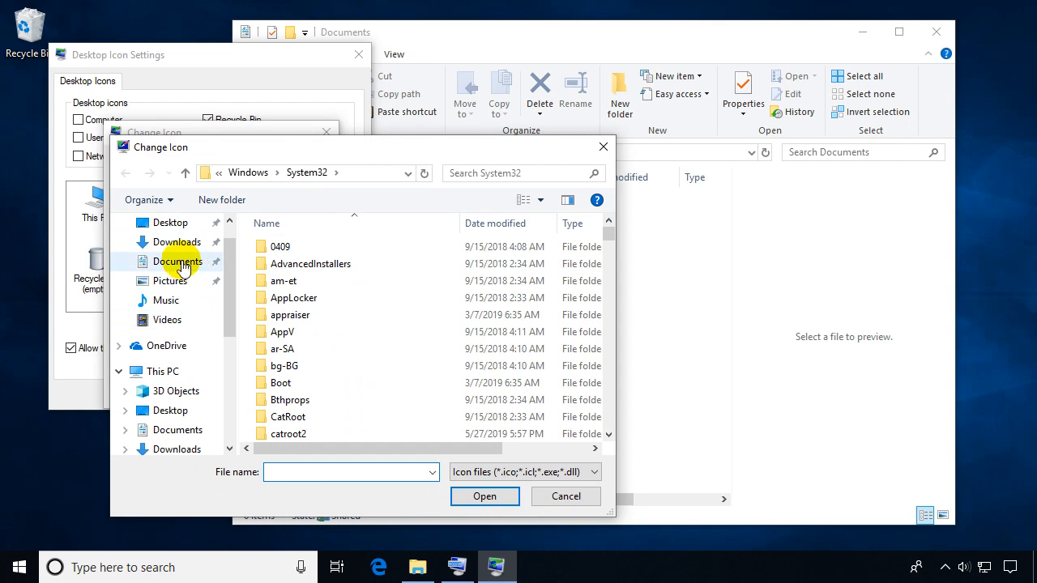
pyautogui.click(176, 243)
pyautogui.click(383, 257)
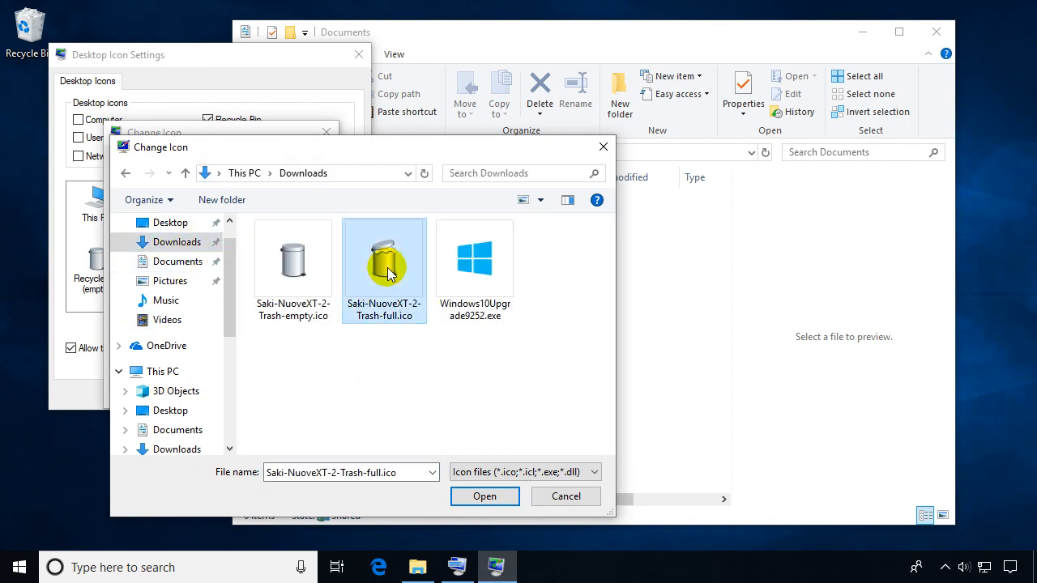
pyautogui.click(485, 495)
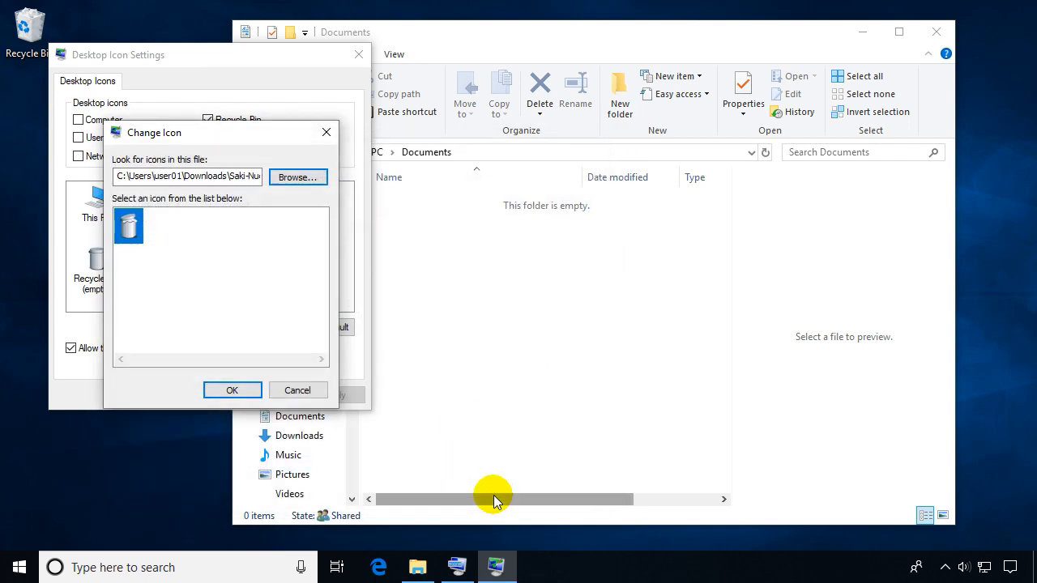
pyautogui.click(227, 390)
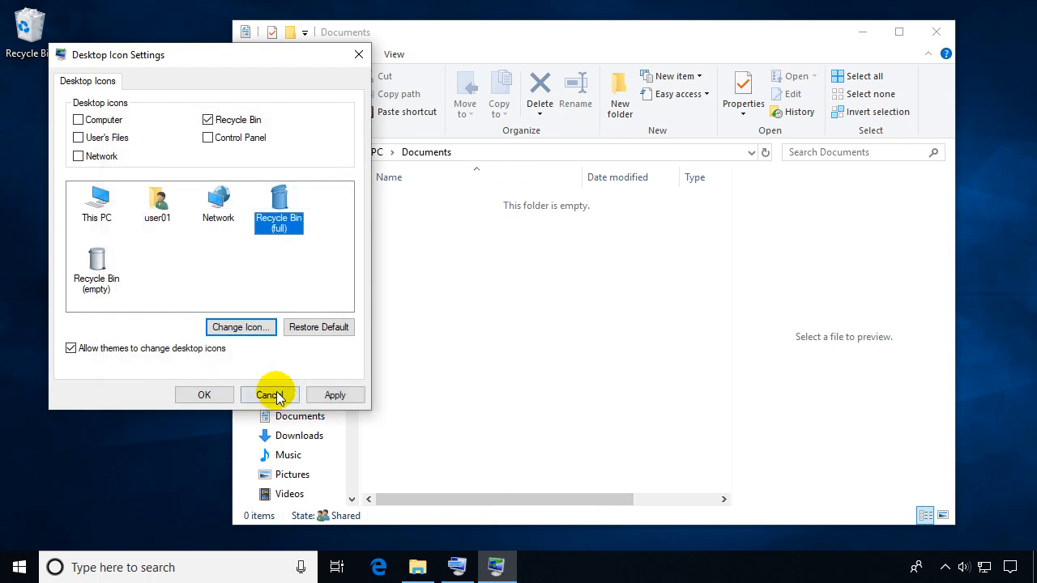
pyautogui.click(335, 397)
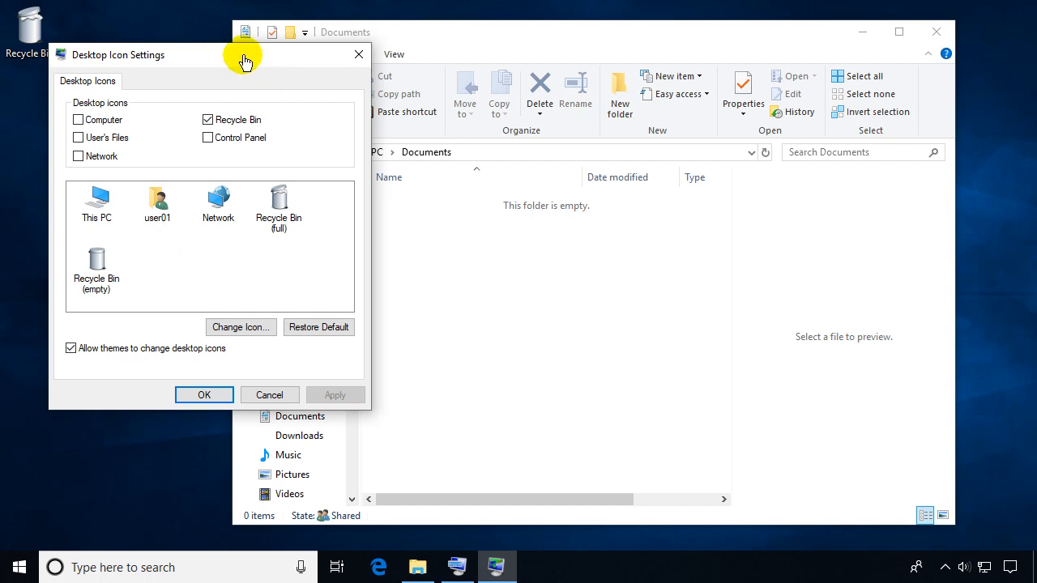
# Step: Restore the default icons for both the full and the empty Recycle Bin and apply the changes
pyautogui.moveTo(231, 59); pyautogui.dragTo(362, 84)
pyautogui.click(405, 258)
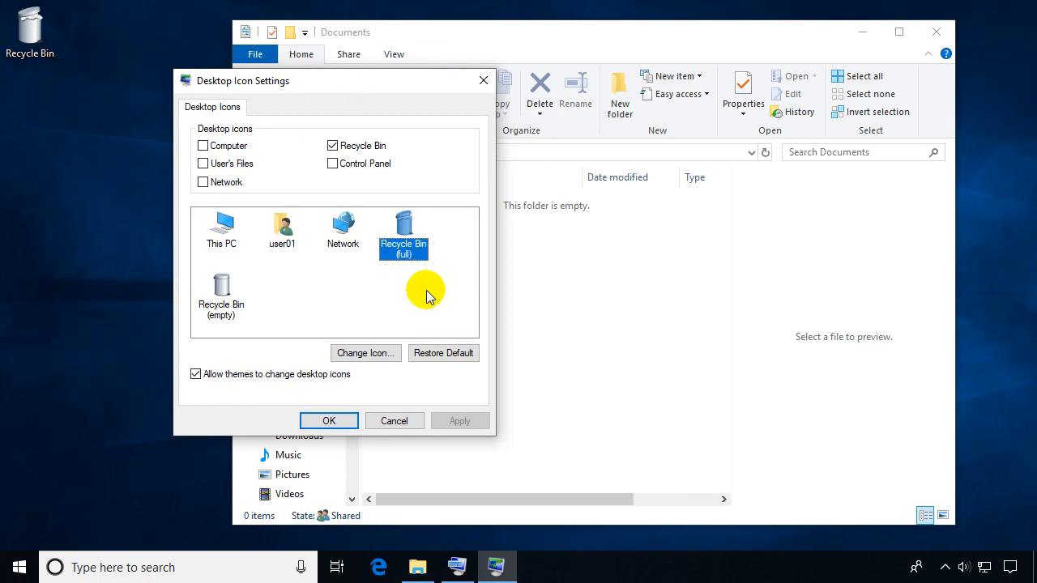
pyautogui.click(442, 352)
pyautogui.click(220, 293)
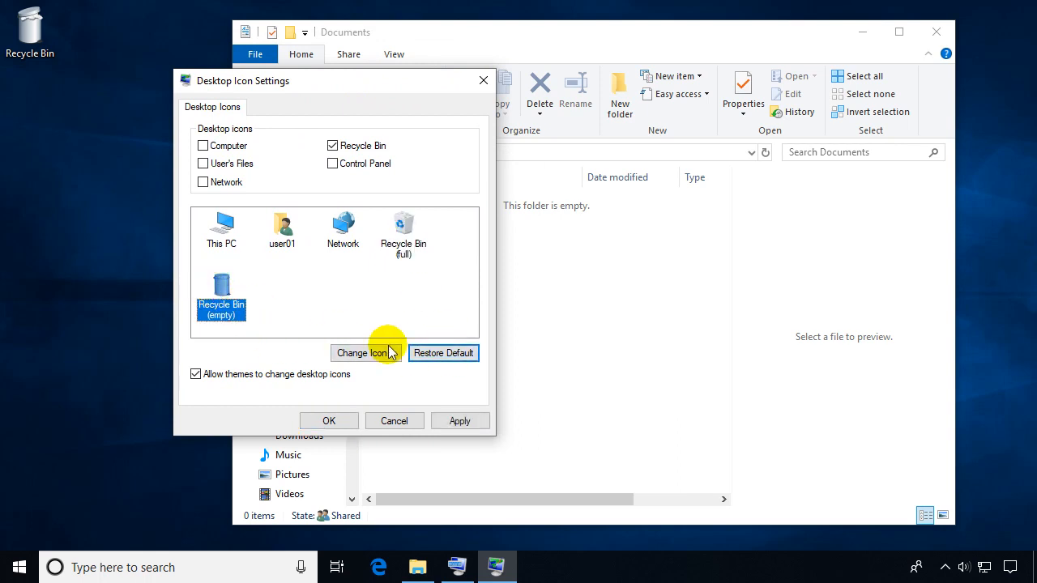
pyautogui.click(445, 354)
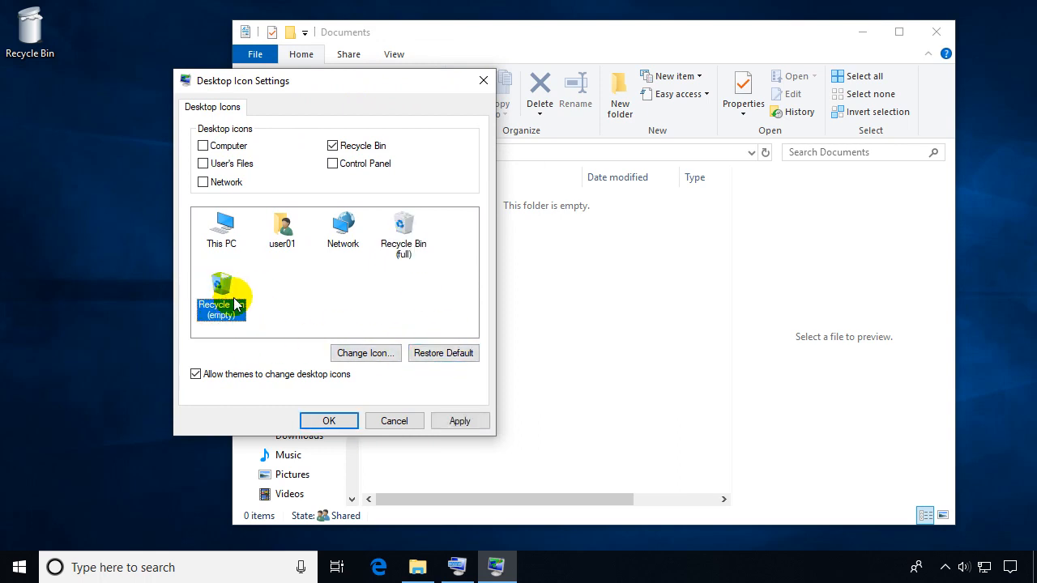
pyautogui.click(412, 237)
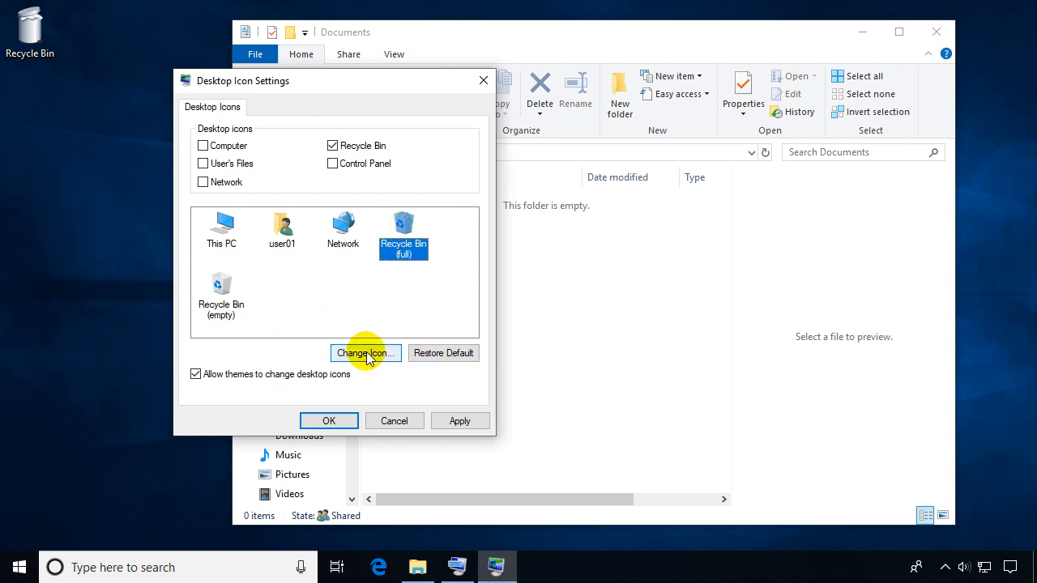
pyautogui.click(459, 421)
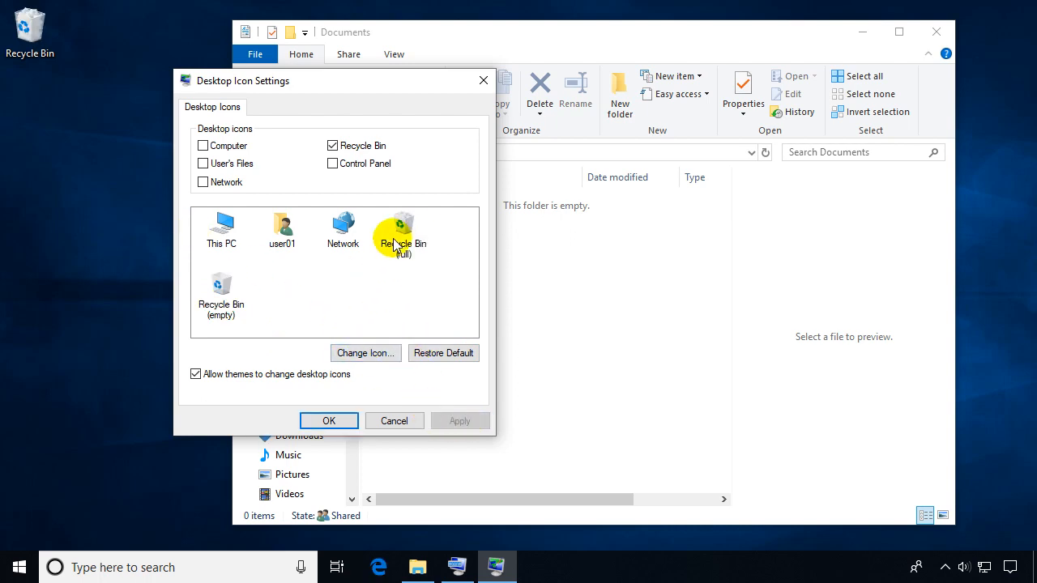